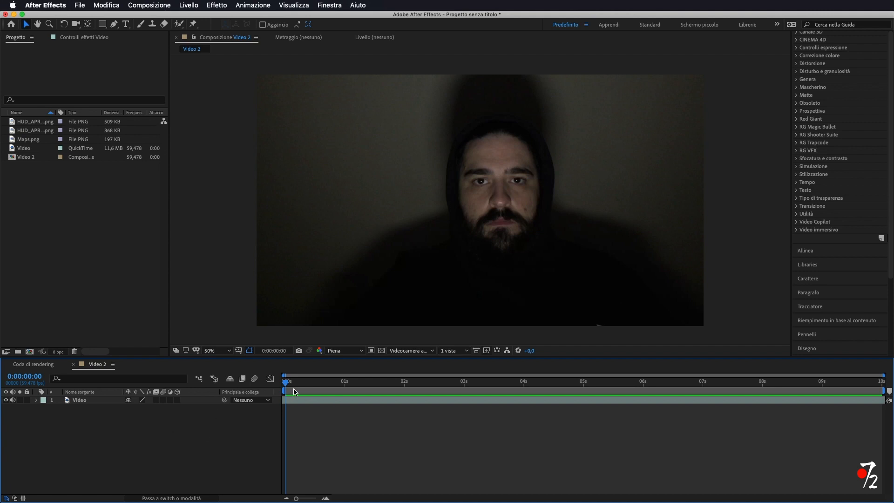
# Preview the Video 2 composition and return the playhead to the start.
pyautogui.press('space')
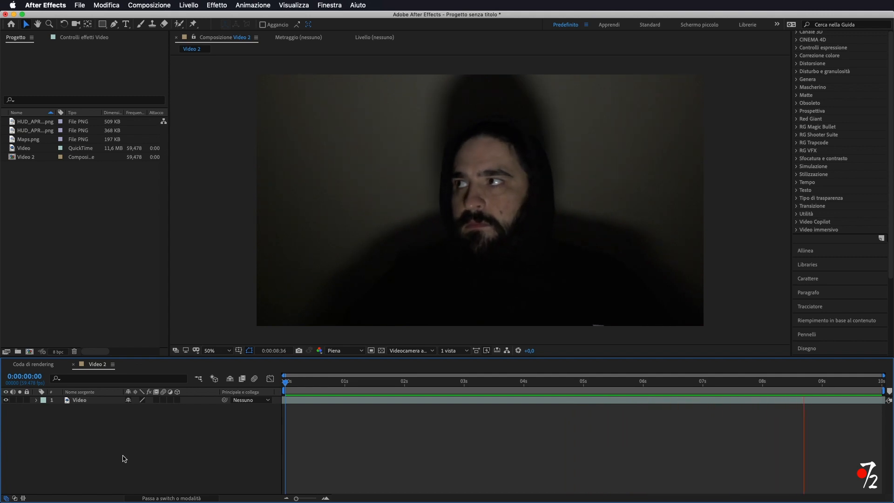
pyautogui.press('space')
pyautogui.moveTo(828, 387); pyautogui.dragTo(281, 399)
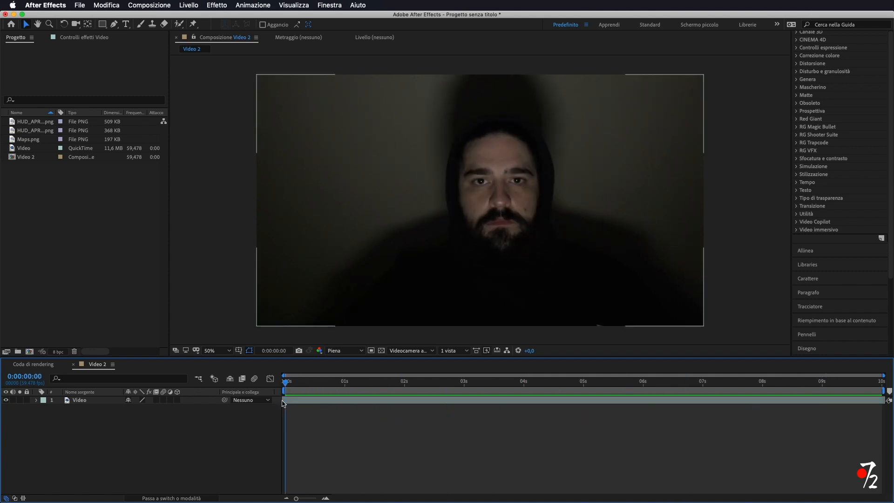
# Create a new 1920 x 1080 composition named Hug with a duration of 10 seconds.
pyautogui.click(144, 6)
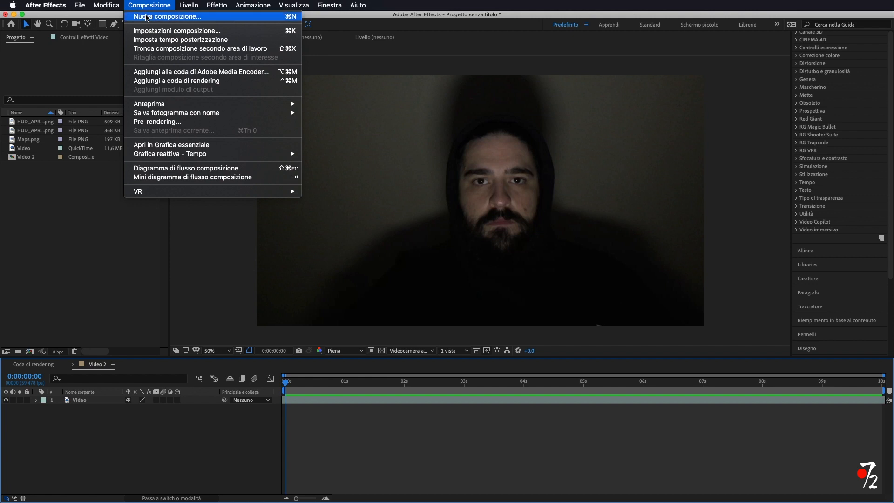
pyautogui.click(145, 16)
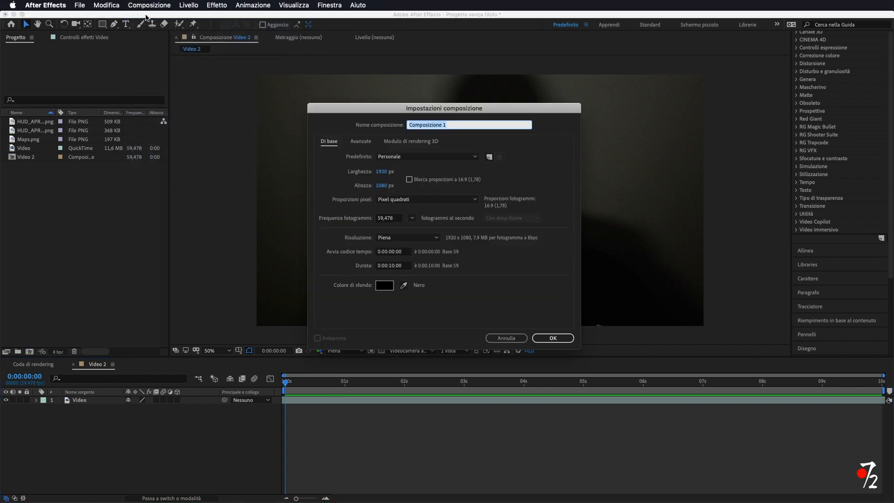
pyautogui.write('Hug')
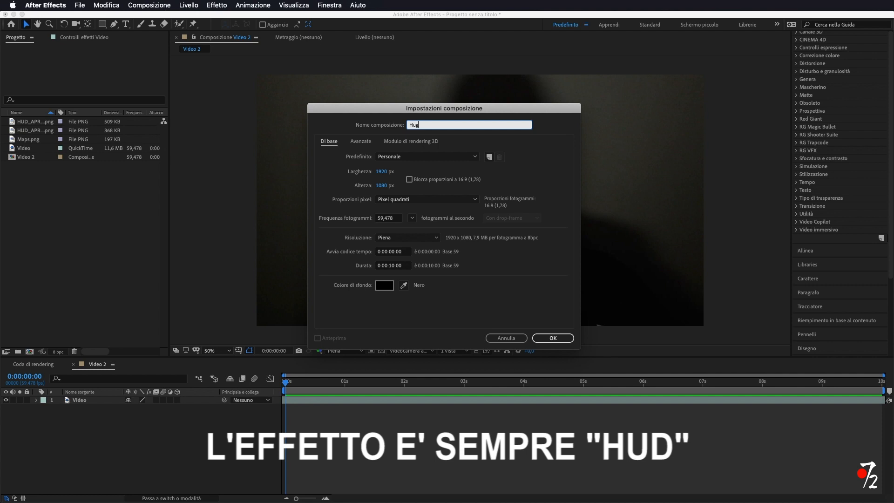
pyautogui.press('Return')
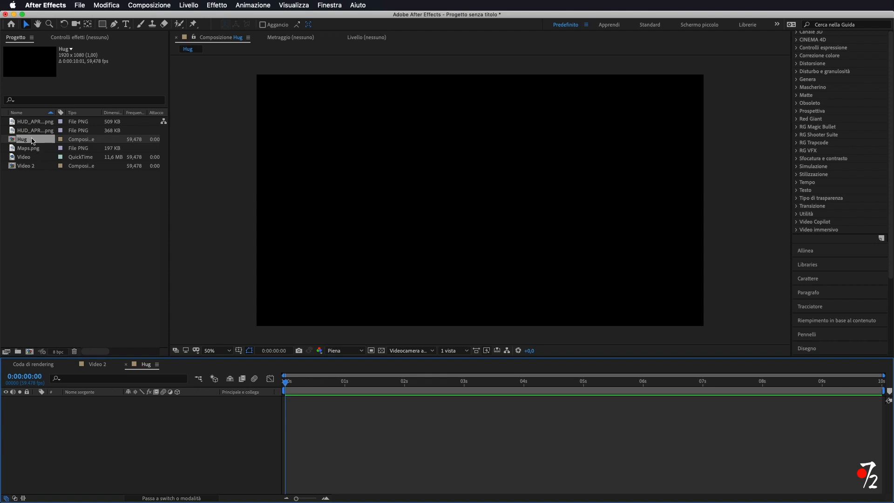
# Add HUD_APR_17_EEZY_10.png and HUD_APR_17_EEZY_02.png to the Hug composition, with the 10 image as the upper layer.
pyautogui.click(36, 122)
pyautogui.click(37, 131)
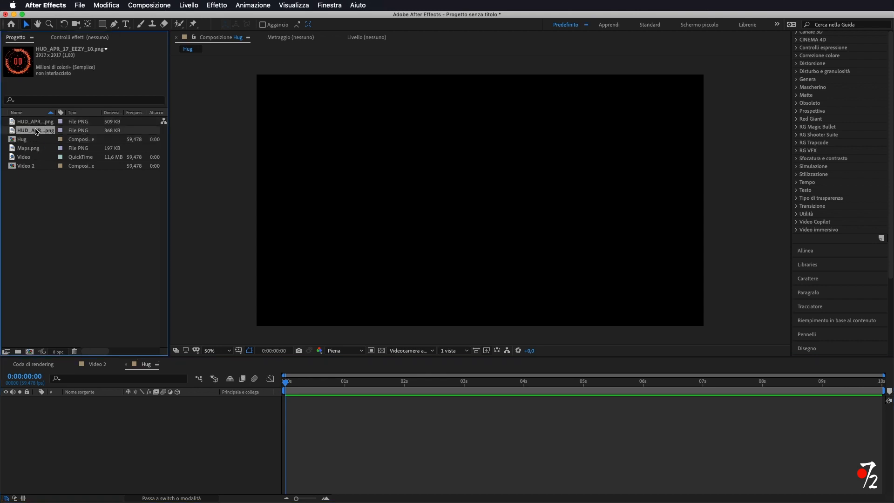
pyautogui.click(34, 122)
pyautogui.click(36, 131)
pyautogui.click(34, 122)
pyautogui.click(35, 131)
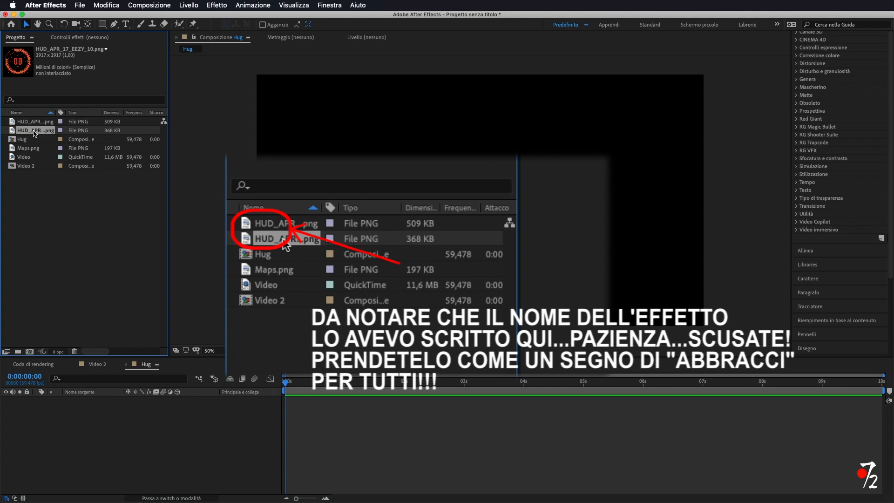
pyautogui.moveTo(34, 132); pyautogui.dragTo(65, 416)
pyautogui.moveTo(41, 123); pyautogui.dragTo(60, 422)
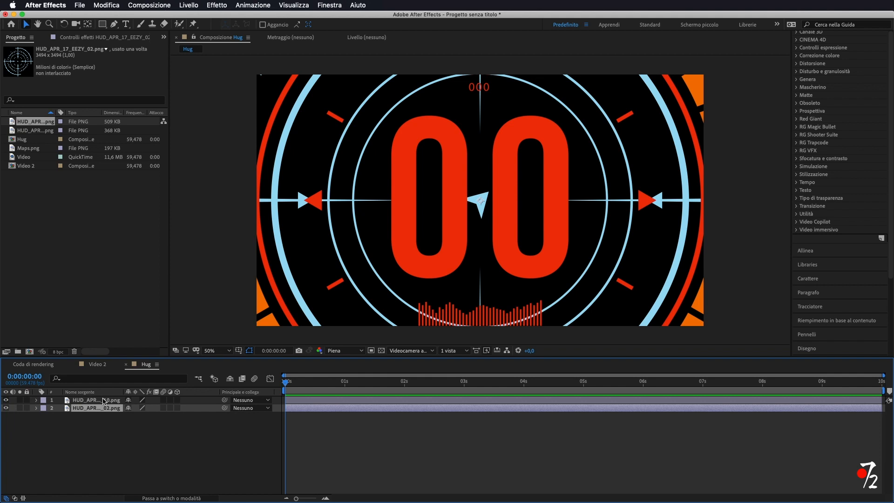
# Scale the HUD_APR_17_EEZY_02.png layer down to about 24% so its crosshair fits inside the frame.
pyautogui.click(37, 408)
pyautogui.click(45, 417)
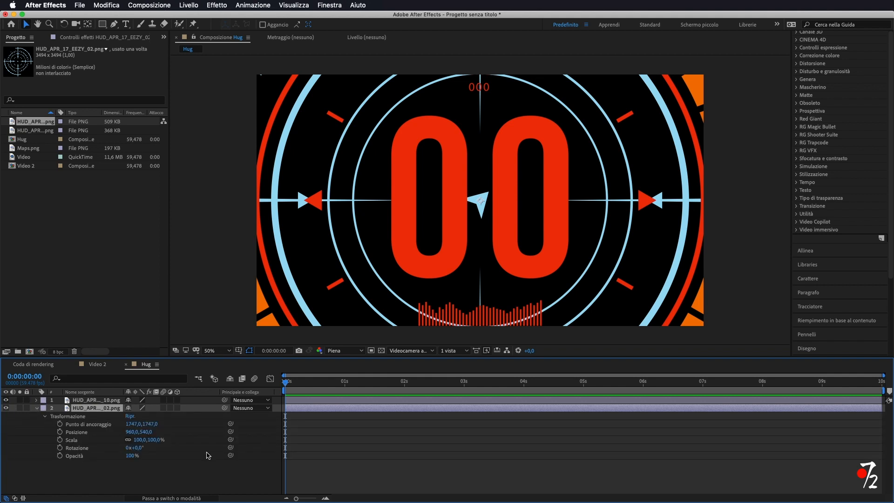
pyautogui.moveTo(154, 440); pyautogui.dragTo(118, 439)
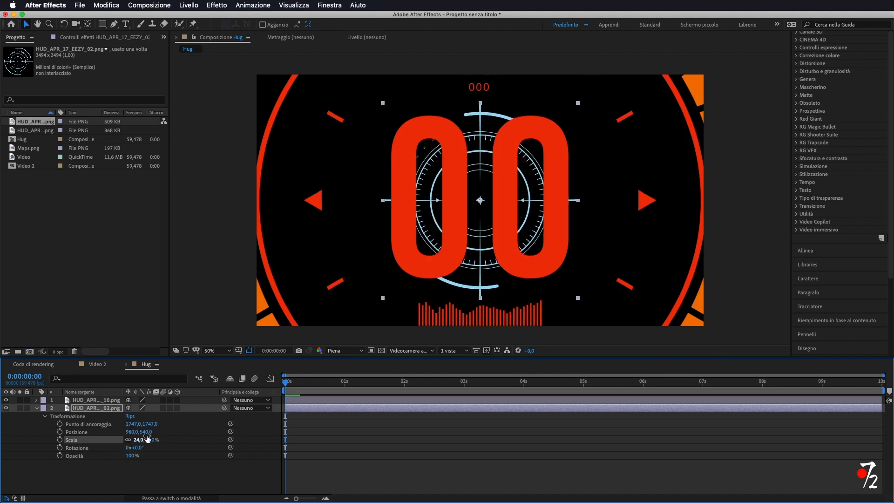
pyautogui.click(38, 407)
# Scale the HUD_APR_17_EEZY_10.png layer down to 18% so its orange dial sits inside the blue crosshair.
pyautogui.click(37, 400)
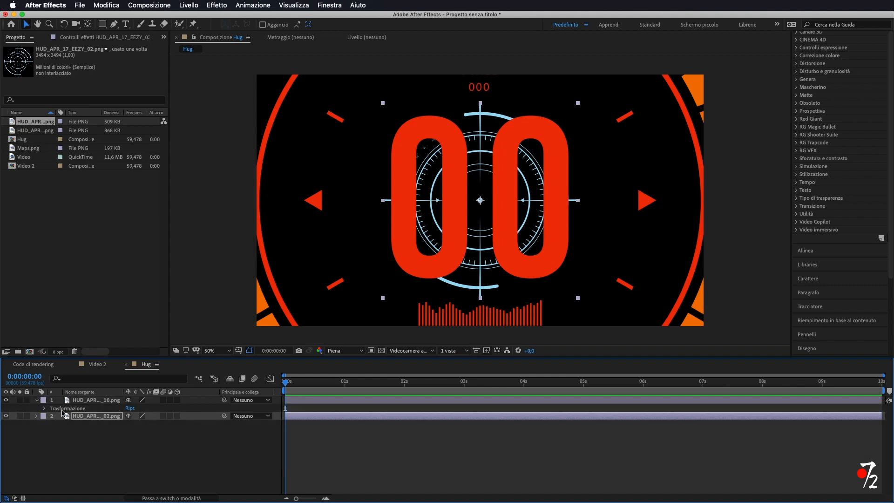
pyautogui.click(45, 408)
pyautogui.moveTo(154, 432); pyautogui.dragTo(122, 433)
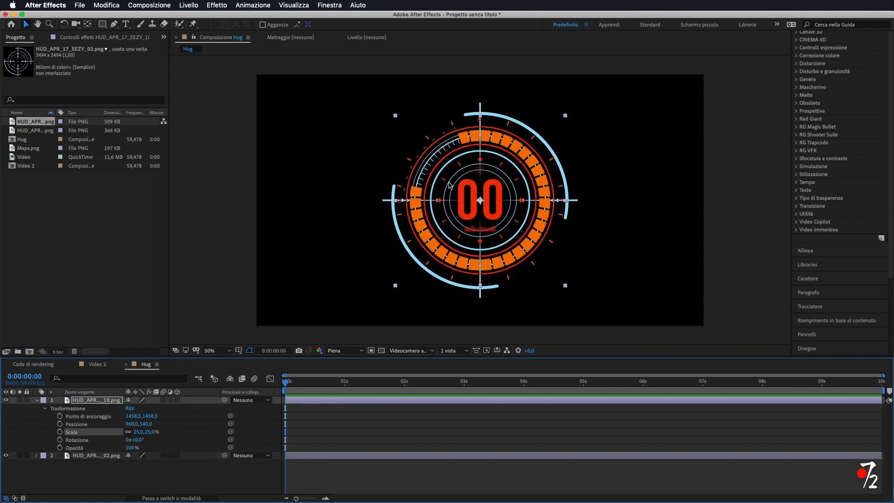
pyautogui.moveTo(150, 432); pyautogui.dragTo(147, 432)
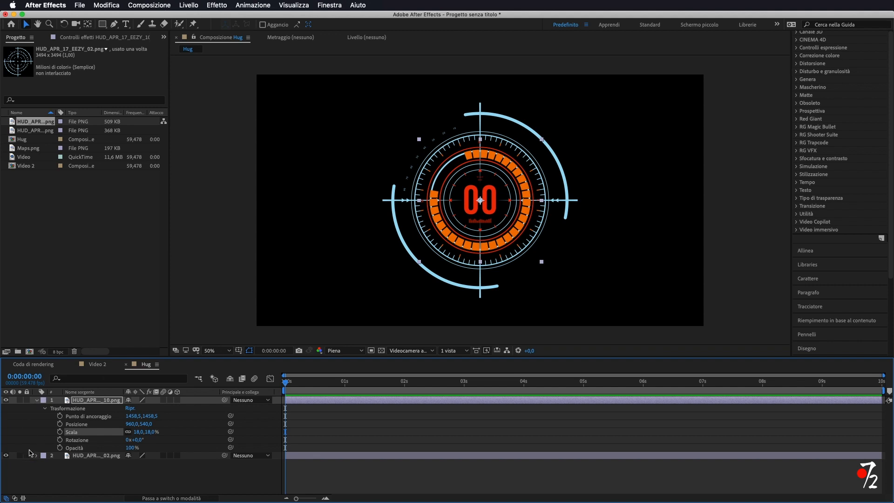
# Hide the HUD_APR_17_EEZY_02.png layer and draw a circular mask around the 00 digits on the HUD_APR_17_EEZY_10.png layer.
pyautogui.click(6, 455)
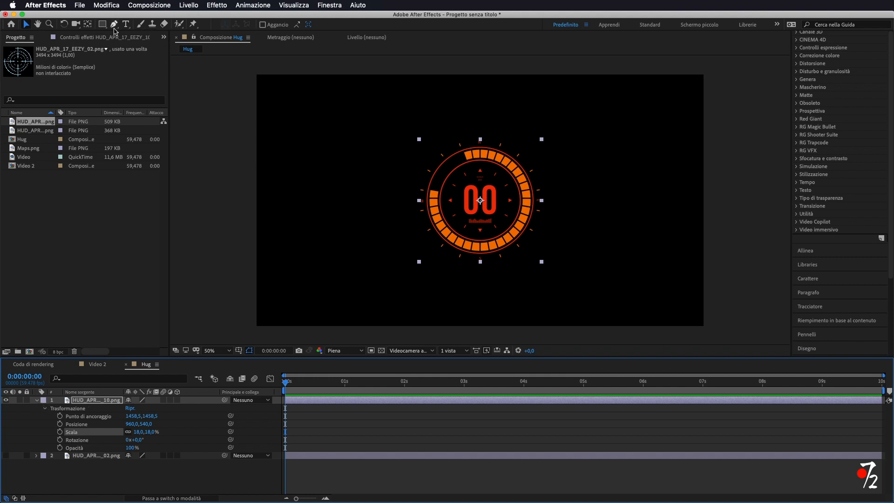
pyautogui.moveTo(106, 27); pyautogui.dragTo(144, 48)
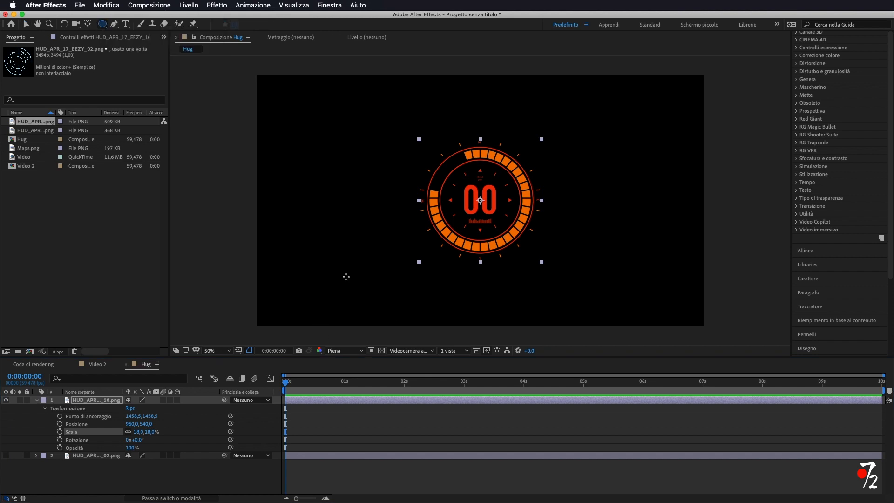
pyautogui.click(227, 351)
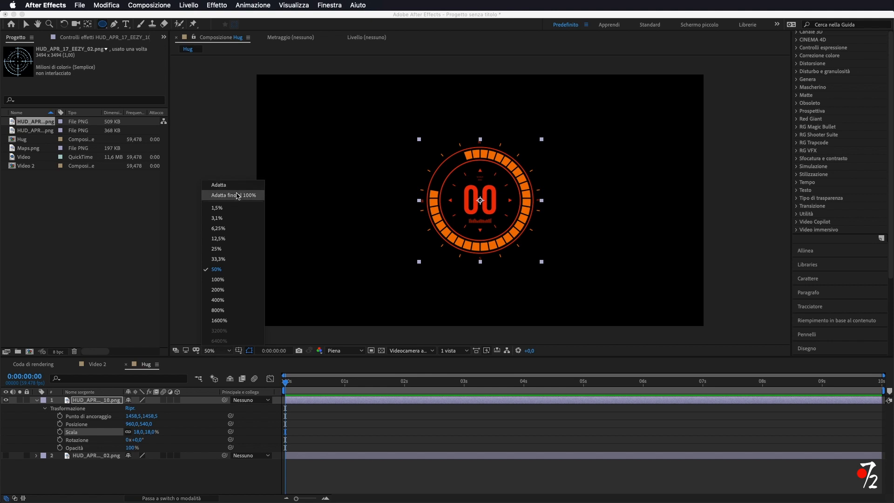
pyautogui.click(237, 195)
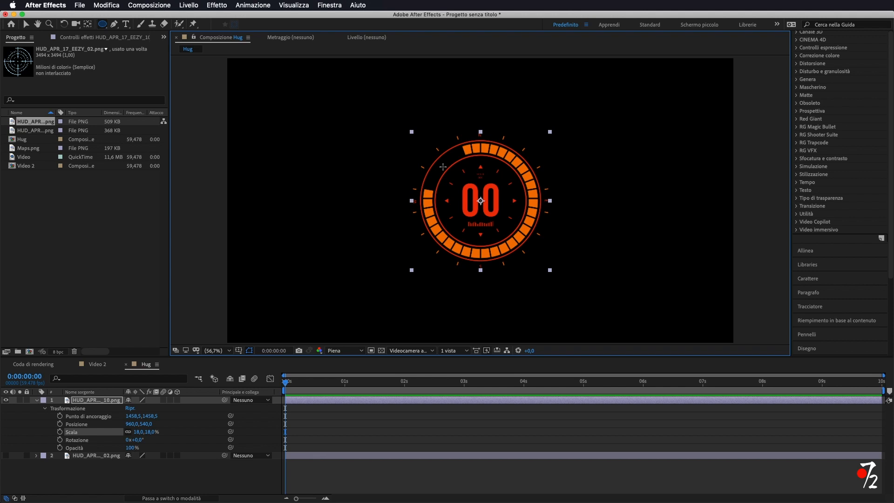
pyautogui.moveTo(443, 166); pyautogui.dragTo(530, 240)
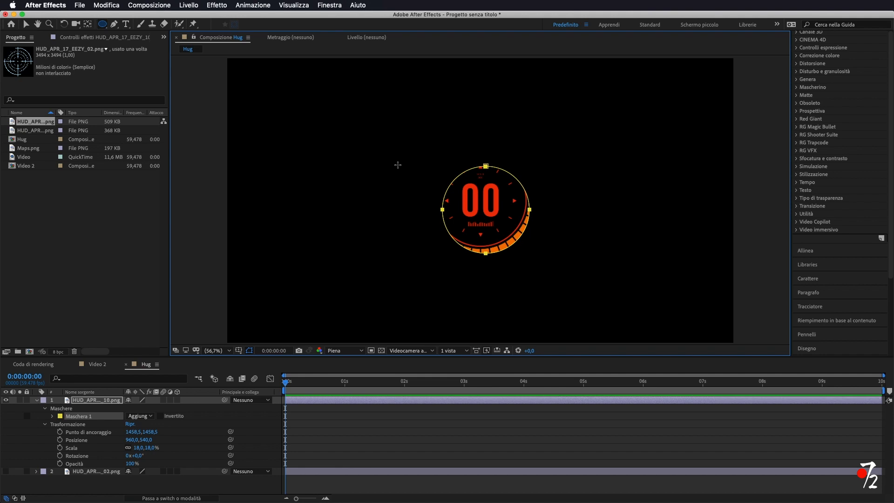
# Move the circular mask so it is centred on the 00 digits and excludes the orange segmented ring.
pyautogui.click(26, 24)
pyautogui.moveTo(405, 149); pyautogui.dragTo(570, 279)
pyautogui.moveTo(486, 166); pyautogui.dragTo(480, 158)
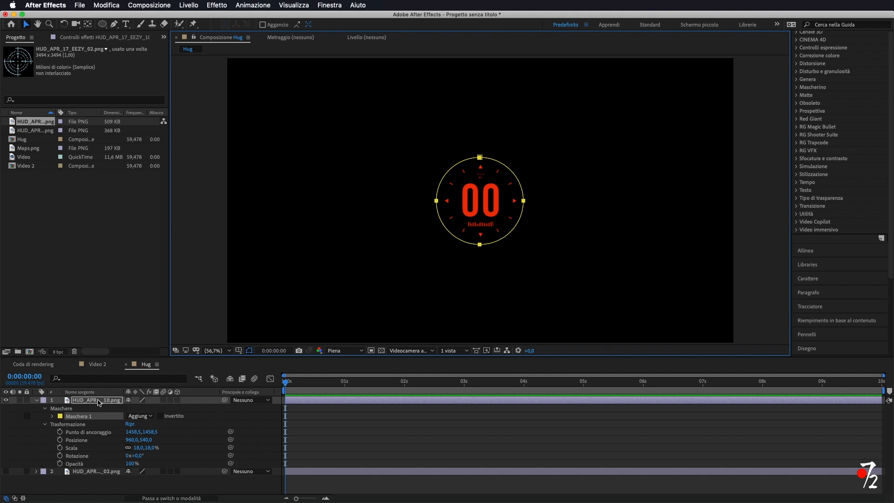
# Duplicate the masked HUD_APR_17_EEZY_10.png layer and invert the mask of the upper copy to isolate the outer orange ring.
pyautogui.click(98, 400)
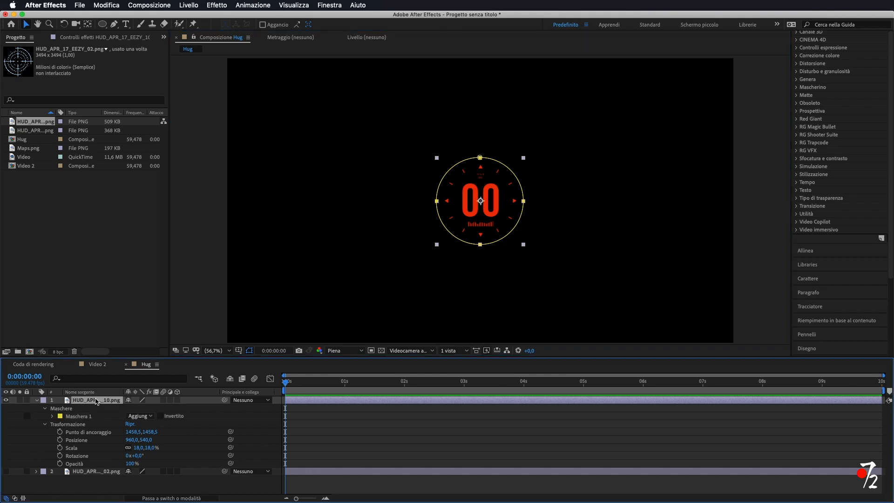
pyautogui.press('super+d')
pyautogui.click(36, 400)
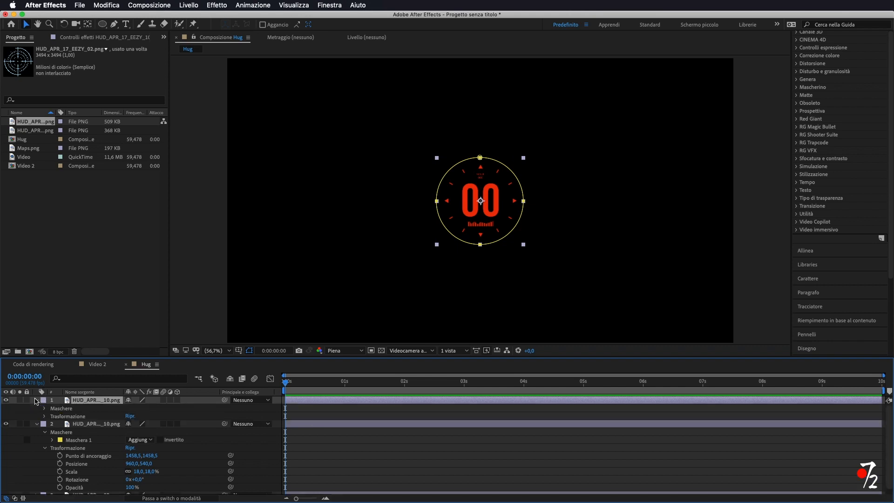
pyautogui.click(45, 409)
pyautogui.click(160, 416)
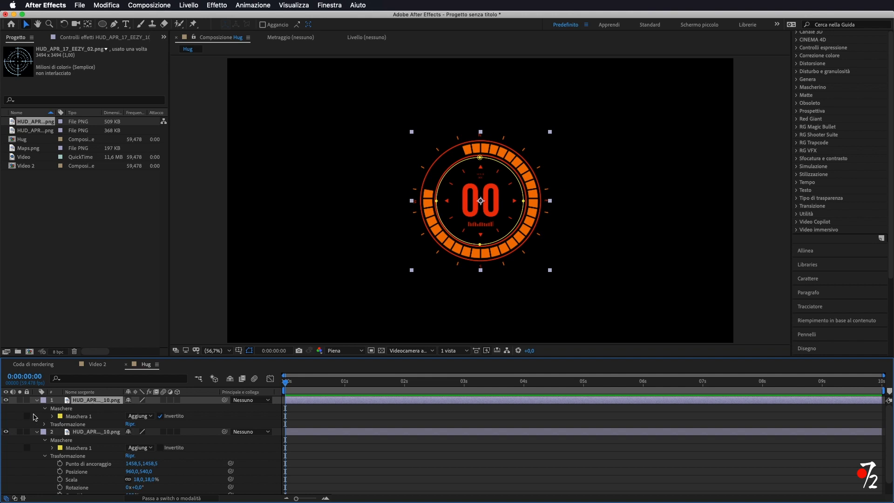
# Hide and reshow each masked copy in turn to check the separation between the inner digits and outer ring.
pyautogui.click(6, 400)
pyautogui.click(5, 400)
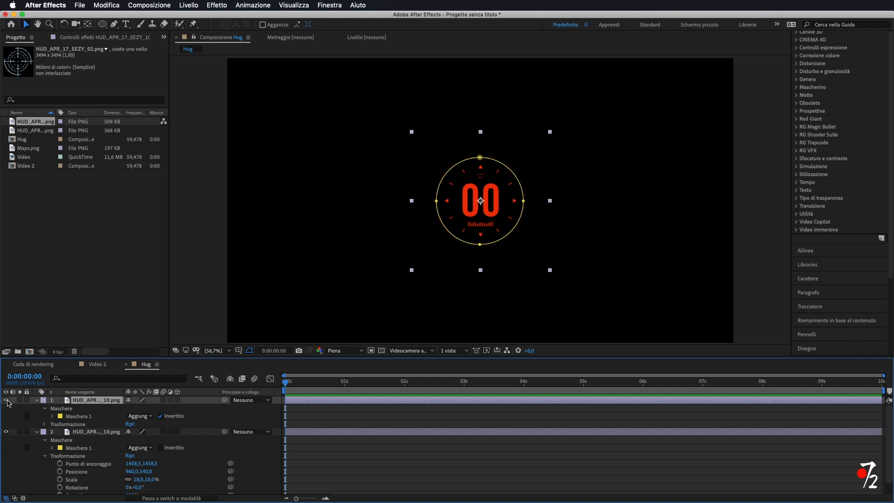
pyautogui.click(6, 432)
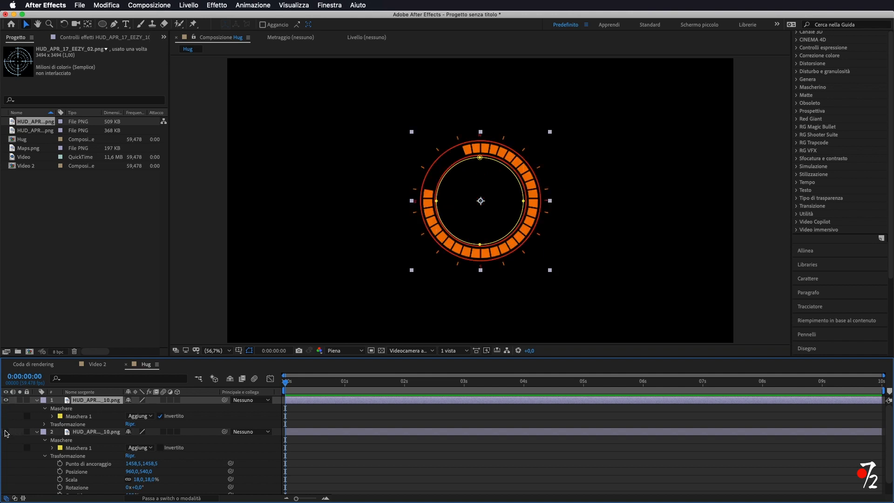
pyautogui.click(5, 431)
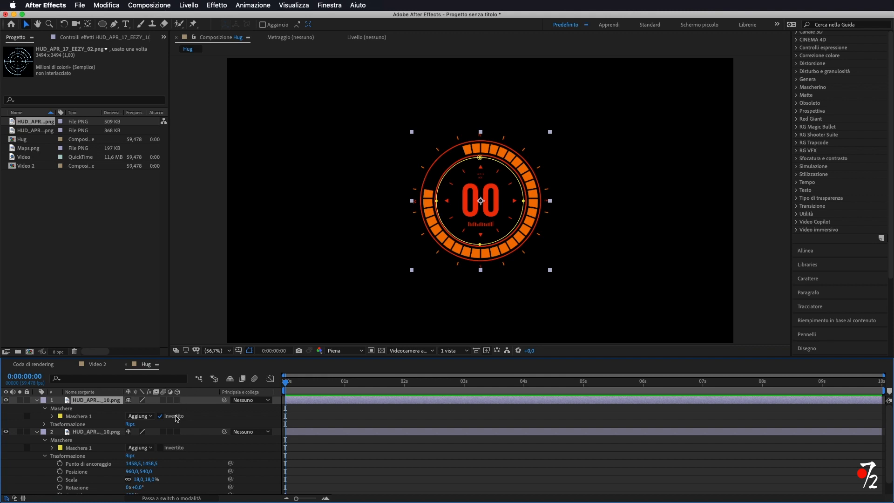
# Turn all three HUD layers into 3D layers, show the HUD_APR_17_EEZY_02.png layer again and collapse the layer properties.
pyautogui.click(178, 400)
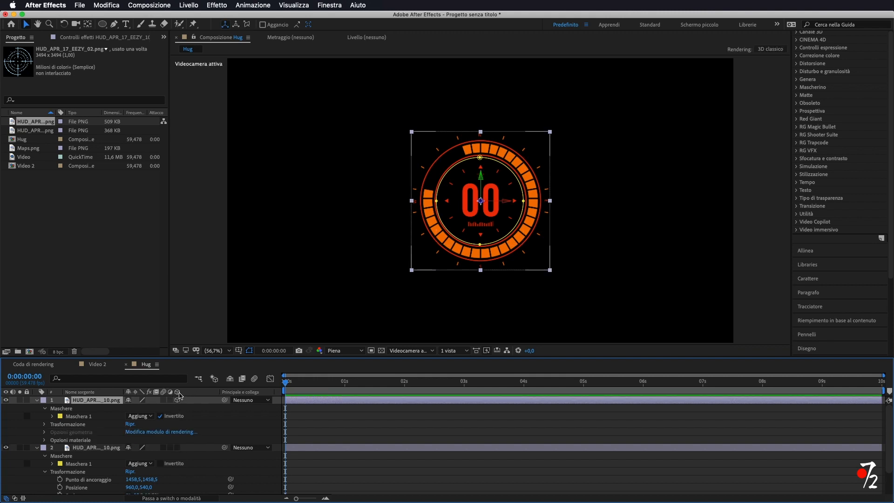
pyautogui.click(177, 447)
pyautogui.scroll(-3, 198, 438)
pyautogui.scroll(-2, 191, 431)
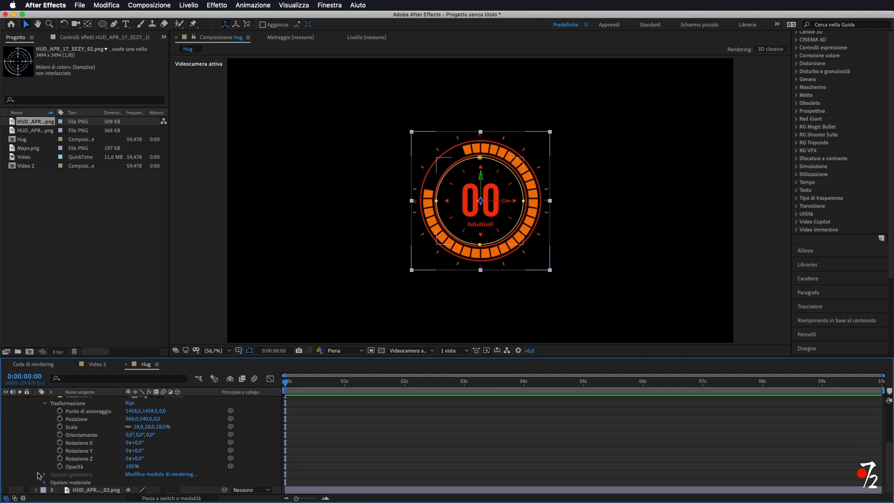
pyautogui.click(6, 490)
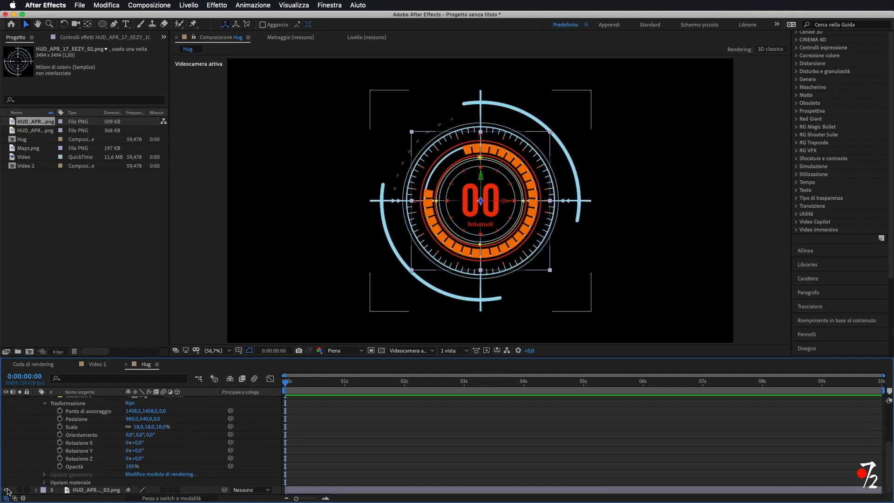
pyautogui.click(178, 490)
pyautogui.scroll(6, 200, 470)
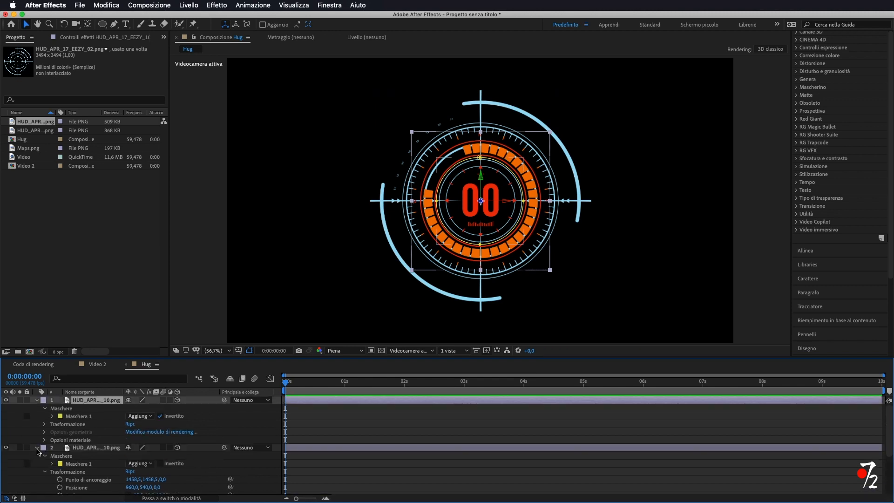
pyautogui.click(37, 448)
pyautogui.click(37, 400)
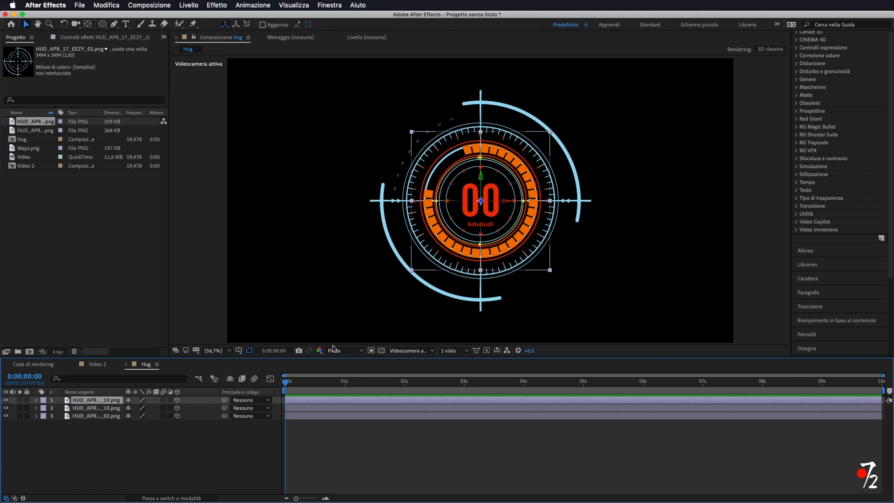
# Add a two-node camera with the 50 mm preset to the Hug composition.
pyautogui.click(188, 5)
pyautogui.moveTo(199, 18)
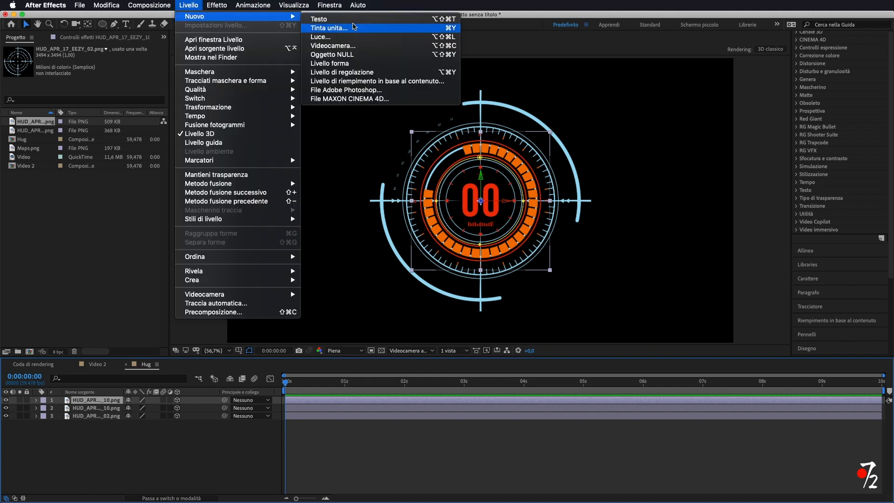
pyautogui.click(354, 47)
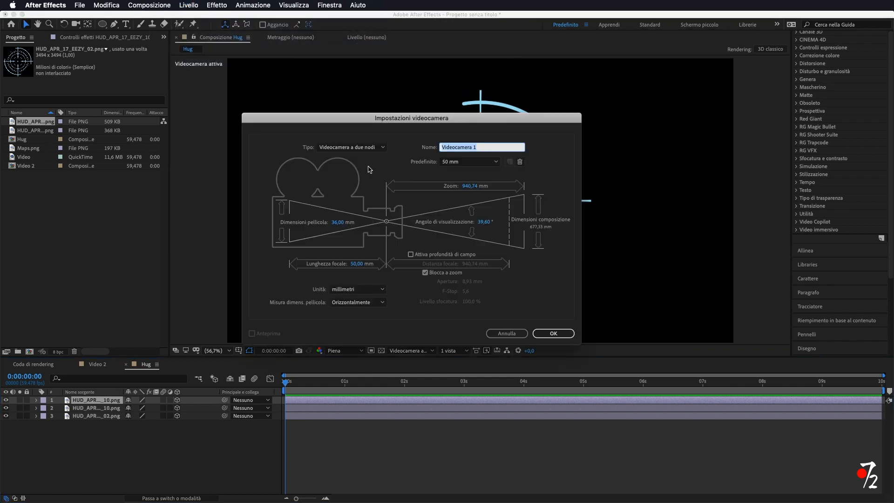
pyautogui.click(563, 334)
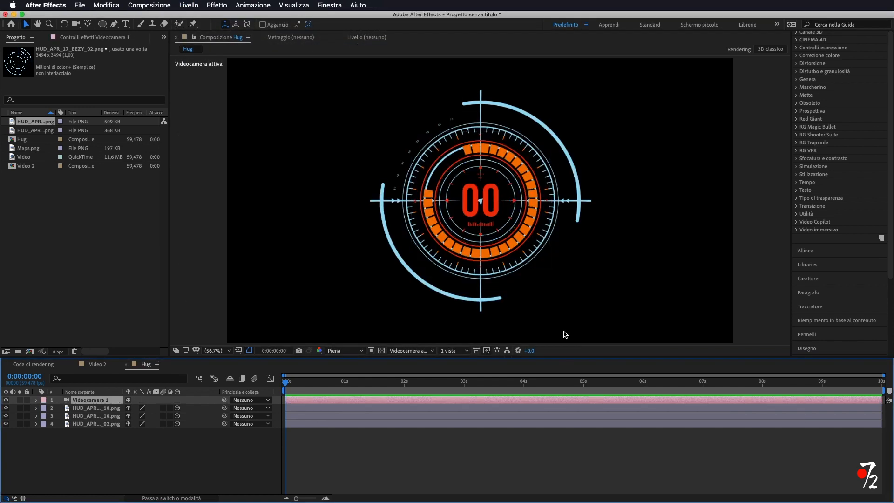
# Orbit the camera sideways around the HUD graphics to view the layers at an angle.
pyautogui.click(76, 24)
pyautogui.moveTo(355, 218); pyautogui.dragTo(416, 219)
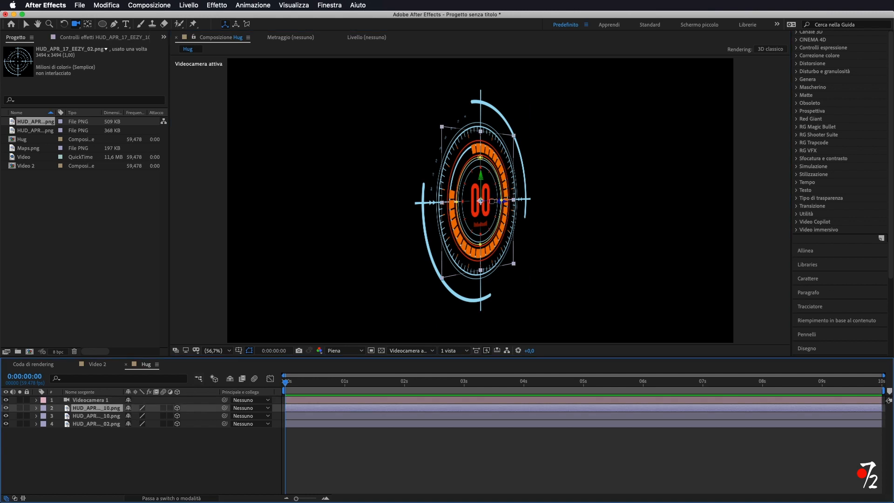
# Move the orange outer ring layer forward along its Z axis toward the camera, refining its depth in the Left view.
pyautogui.press('v')
pyautogui.moveTo(495, 205); pyautogui.dragTo(522, 205)
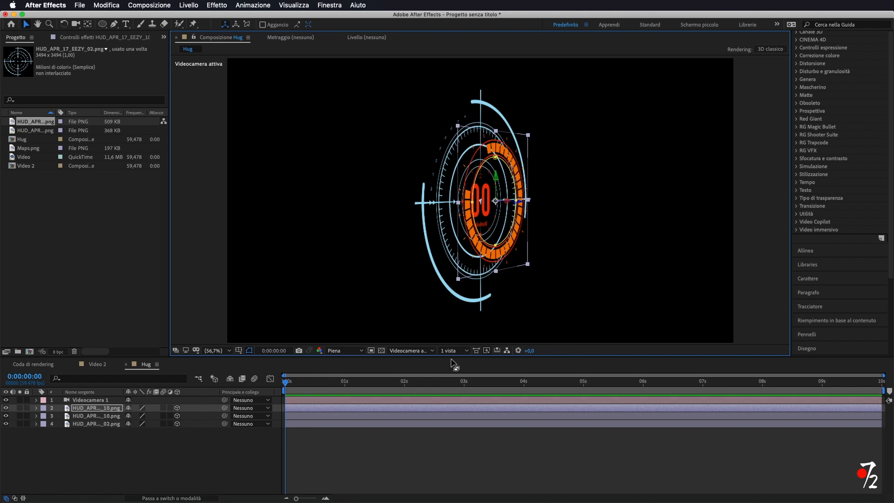
pyautogui.click(419, 351)
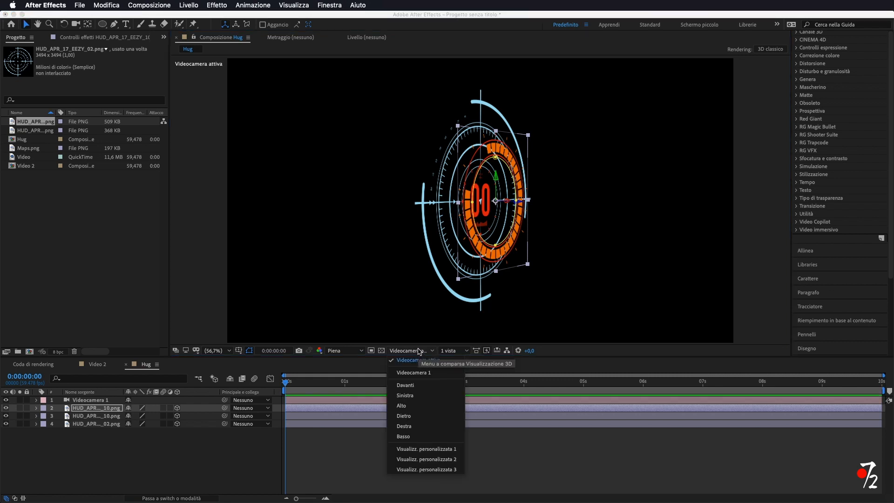
pyautogui.click(419, 395)
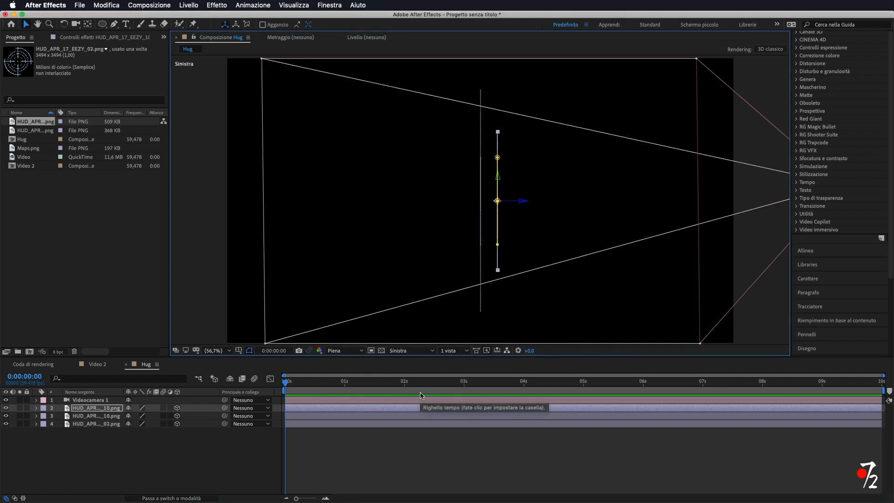
pyautogui.moveTo(522, 204)
pyautogui.mouseDown()
pyautogui.moveTo(558, 204)
pyautogui.moveTo(531, 205)
pyautogui.mouseUp()
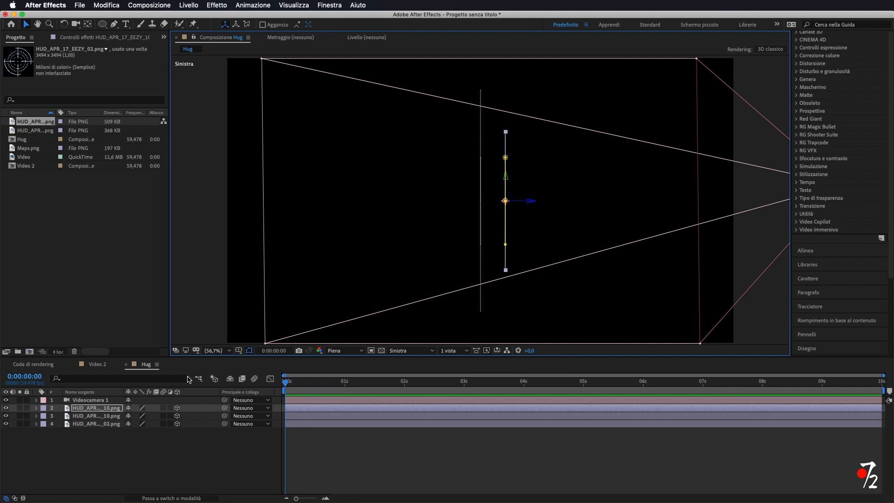
# Move the inner 00 digits layer forward in Z, between the ring and the rear HUD graphic, and restore the Active Camera view.
pyautogui.click(97, 417)
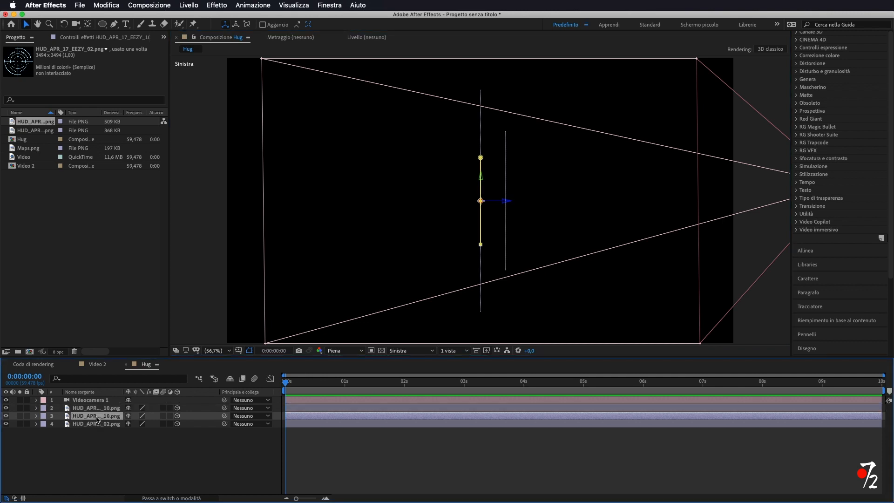
pyautogui.moveTo(505, 202); pyautogui.dragTo(517, 204)
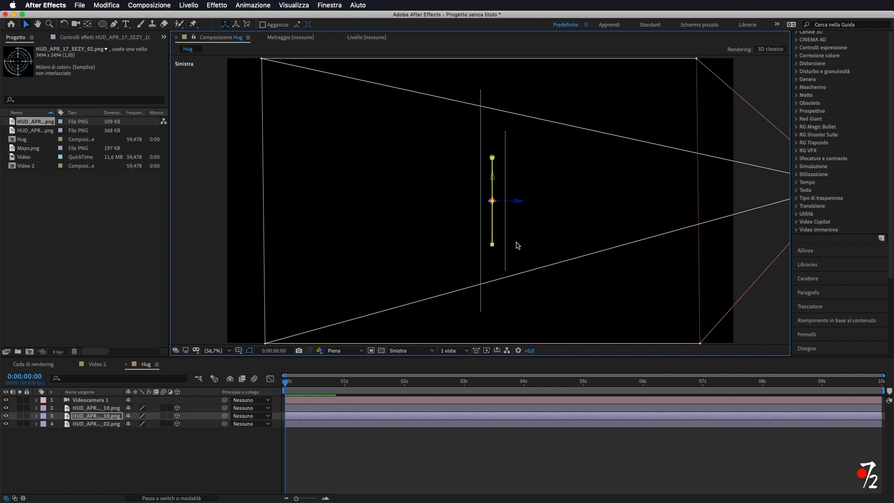
pyautogui.click(405, 351)
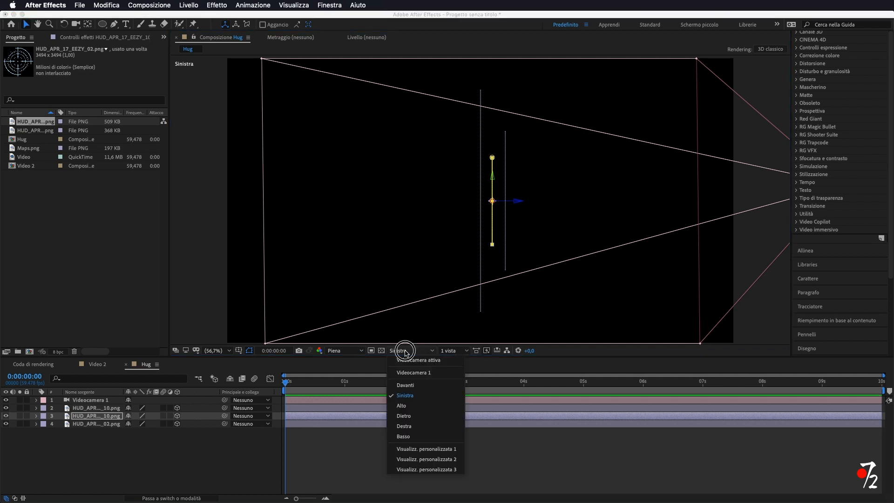
pyautogui.click(411, 361)
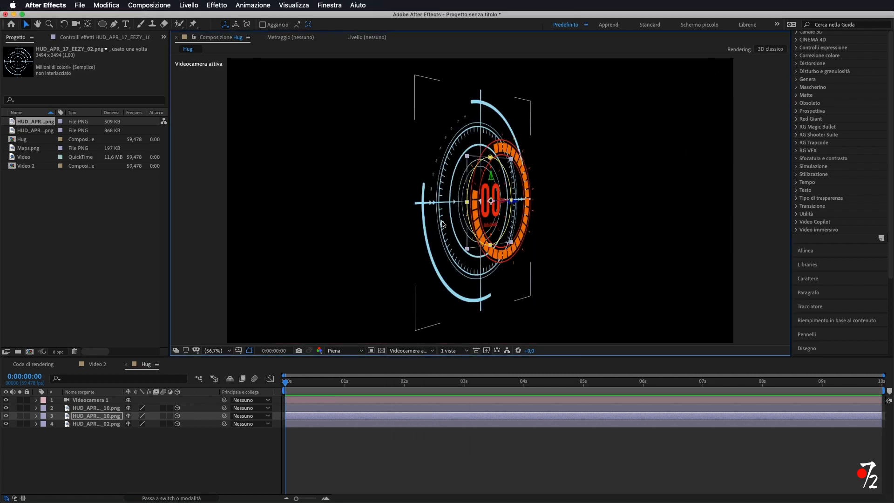
# Orbit the camera to a tilted angle and move the orange ring layer back along Z, closer to the rear HUD graphic.
pyautogui.click(76, 24)
pyautogui.moveTo(396, 231); pyautogui.dragTo(409, 310)
pyautogui.click(89, 408)
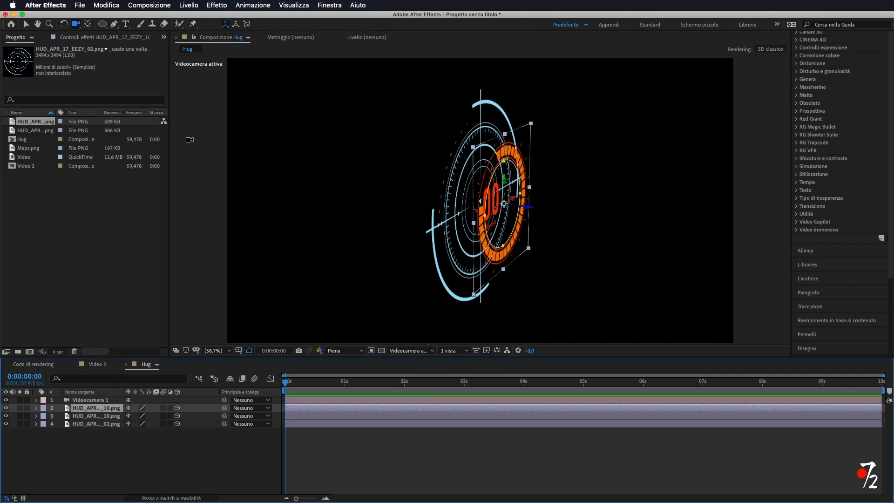
pyautogui.click(26, 24)
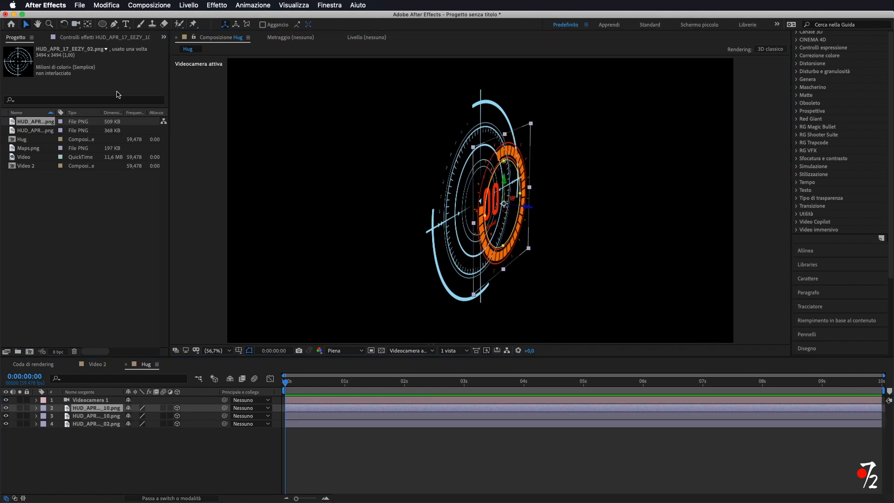
pyautogui.moveTo(525, 211); pyautogui.dragTo(512, 208)
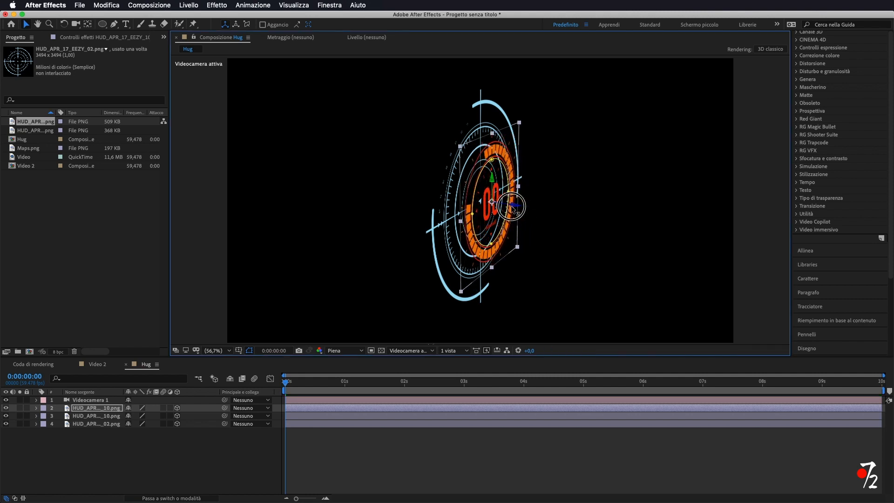
# Move the inner 00 digits layer forward along Z in front of the orange ring and orbit the camera to a frontal view.
pyautogui.click(97, 416)
pyautogui.moveTo(514, 207); pyautogui.dragTo(527, 213)
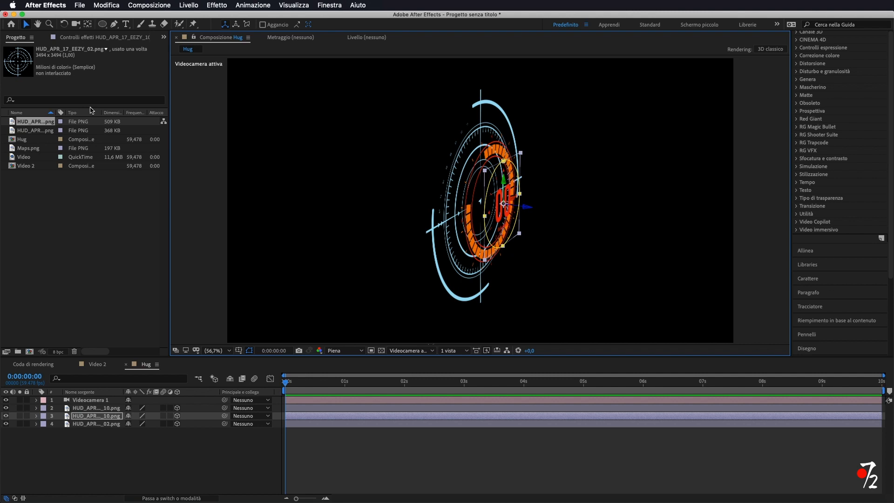
pyautogui.click(75, 23)
pyautogui.moveTo(403, 263); pyautogui.dragTo(333, 282)
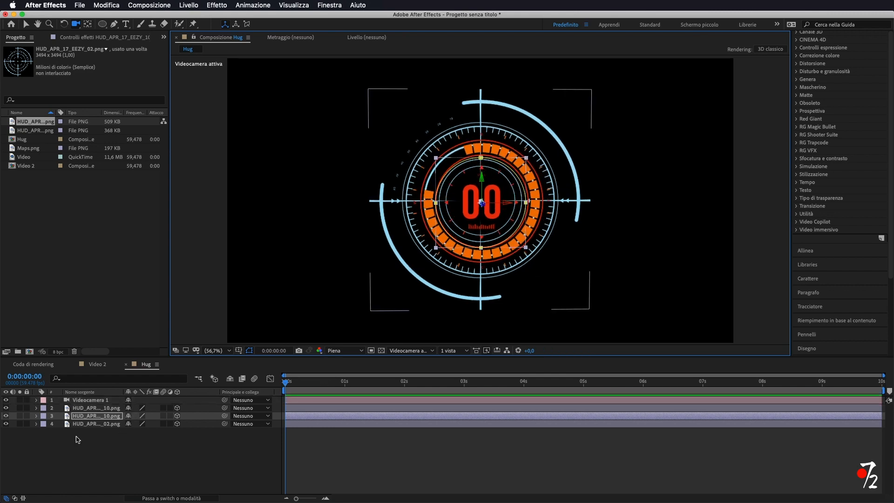
pyautogui.click(123, 455)
pyautogui.click(99, 401)
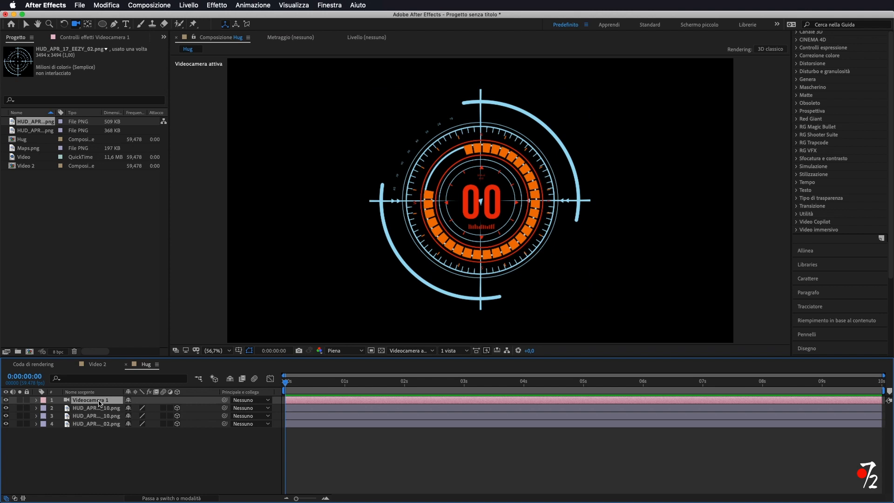
pyautogui.click(37, 400)
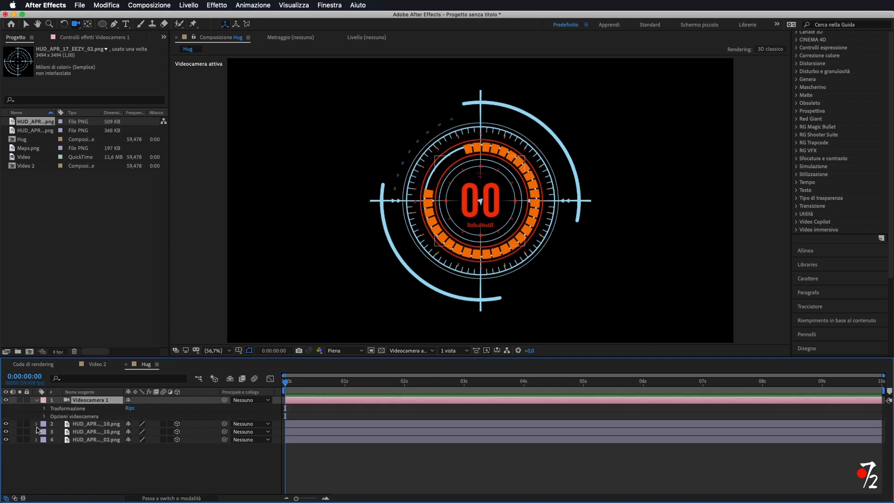
pyautogui.click(37, 400)
# Precompose the three HUD image layers into a new composition named "Hug Finito", with the option to open the new composition enabled.
pyautogui.moveTo(153, 473); pyautogui.dragTo(96, 410)
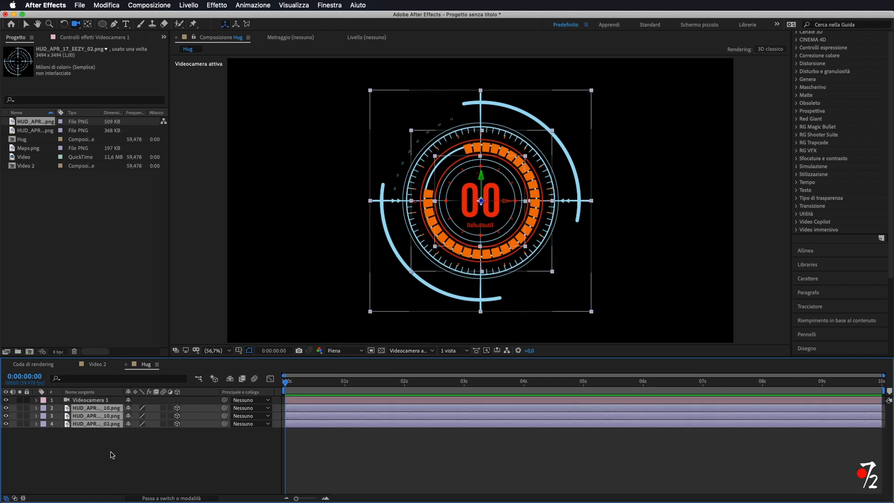
pyautogui.rightClick(106, 409)
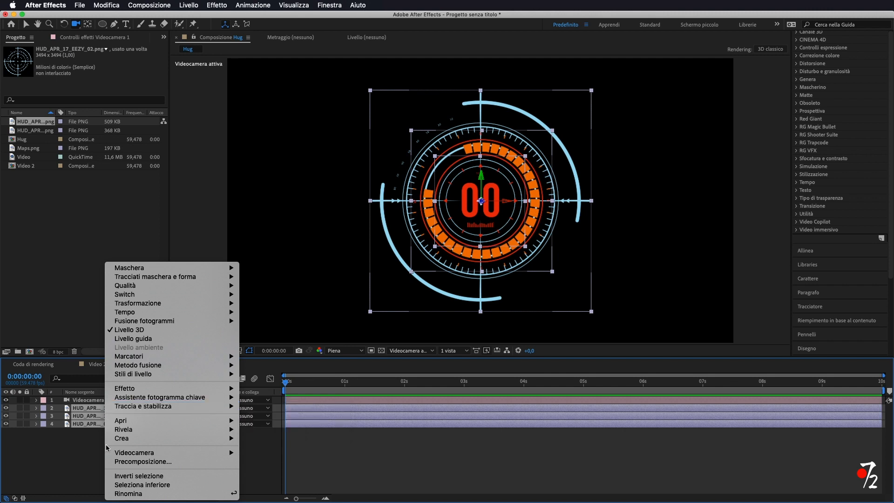
pyautogui.click(135, 461)
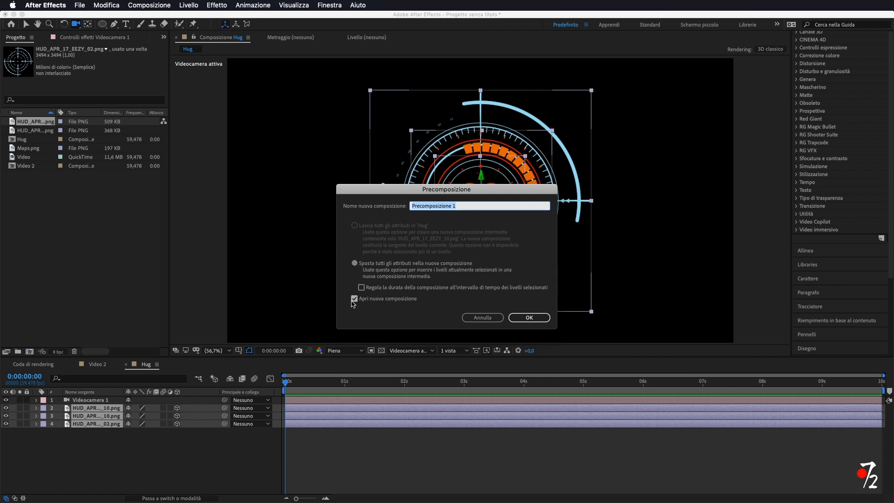
pyautogui.click(355, 298)
pyautogui.click(355, 297)
pyautogui.click(462, 205)
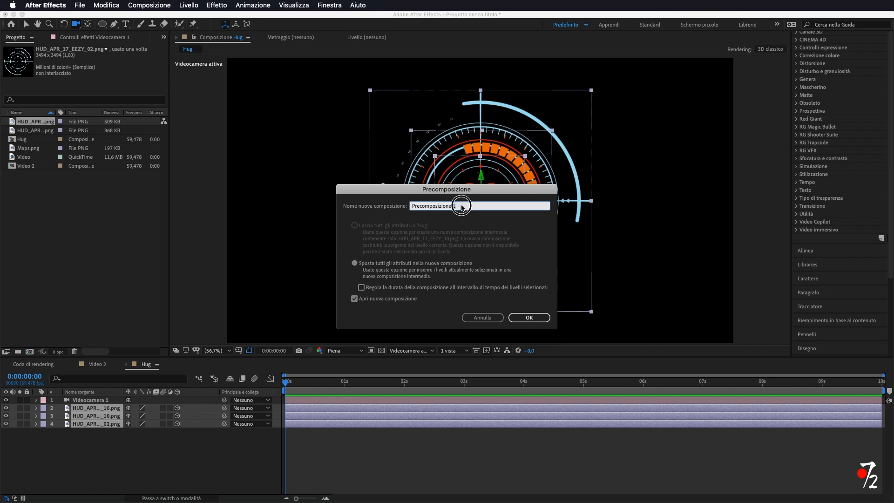
pyautogui.write('Hug Finito')
pyautogui.press('Return')
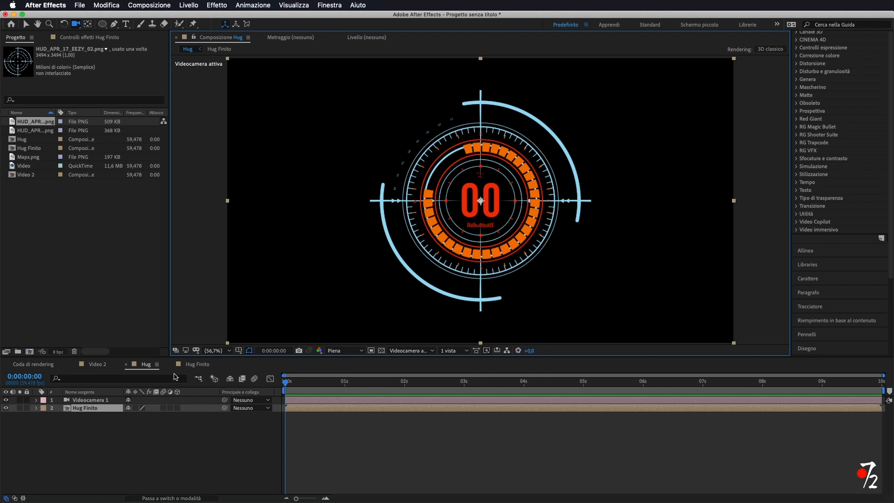
# Make the Hug Finito layer 3D in the Hug composition and enable its collapse transformations, orbiting the camera to check the layers' depth.
pyautogui.click(199, 365)
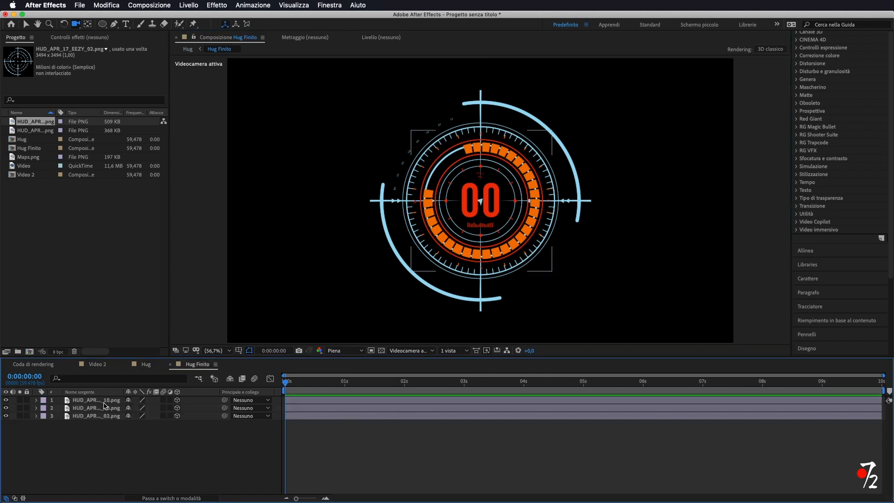
pyautogui.click(145, 365)
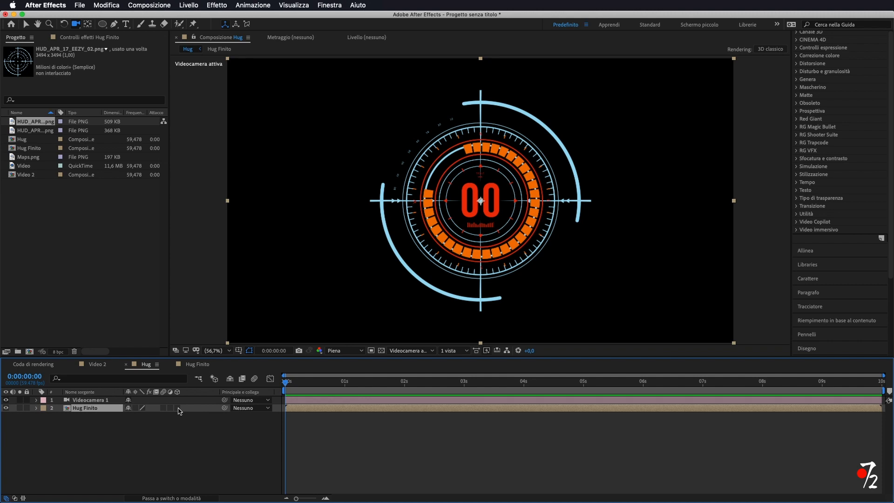
pyautogui.click(178, 408)
pyautogui.moveTo(433, 321); pyautogui.dragTo(419, 272)
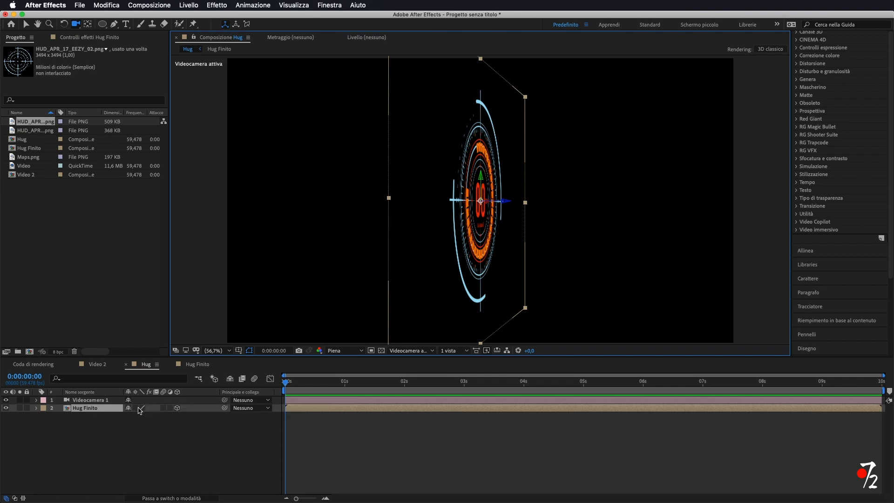
pyautogui.click(136, 408)
pyautogui.moveTo(360, 256)
pyautogui.mouseDown()
pyautogui.moveTo(377, 251)
pyautogui.moveTo(332, 250)
pyautogui.moveTo(347, 249)
pyautogui.mouseUp()
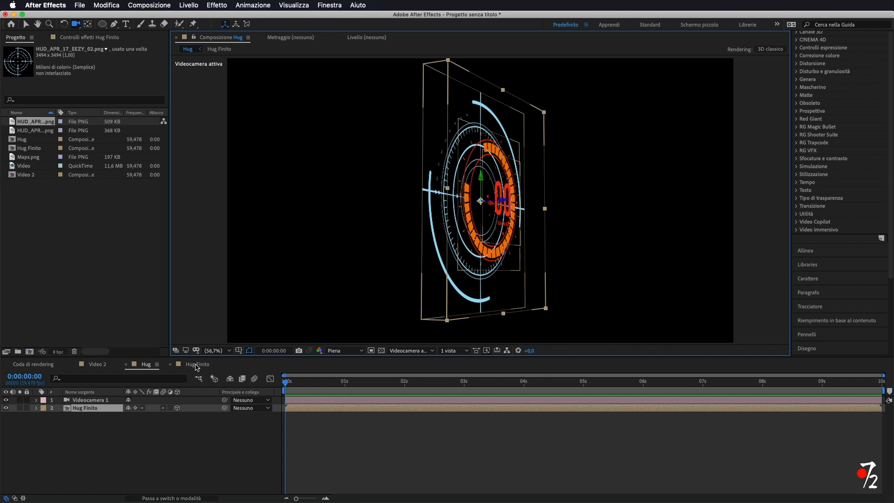
# Shift the orange ring layer sideways along X inside Hug Finito and check the change in the Hug composition.
pyautogui.click(196, 364)
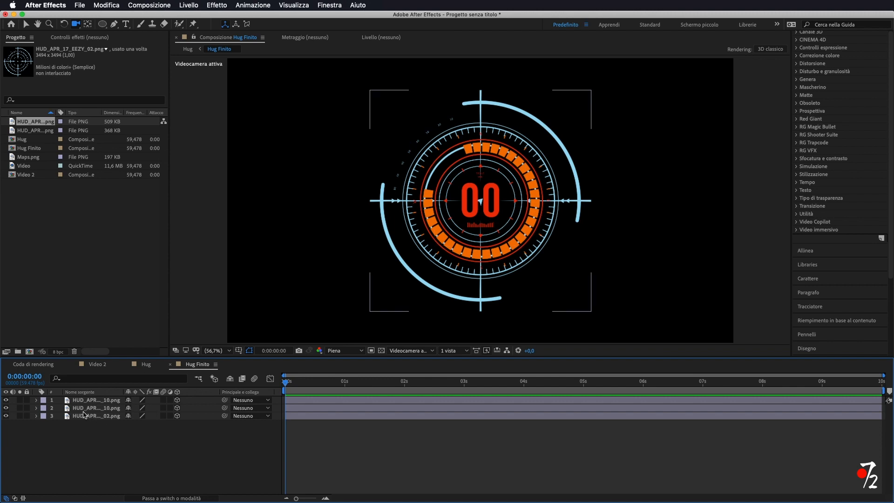
pyautogui.click(91, 401)
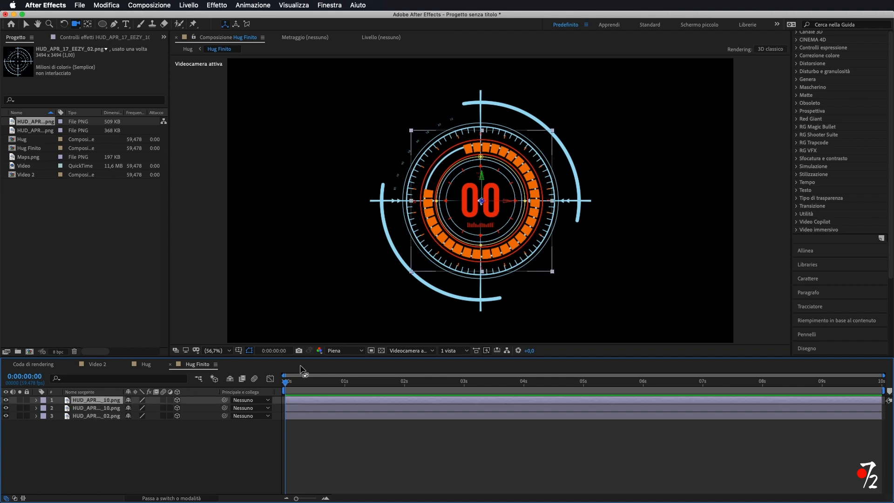
pyautogui.press('v')
pyautogui.moveTo(510, 209); pyautogui.dragTo(600, 207)
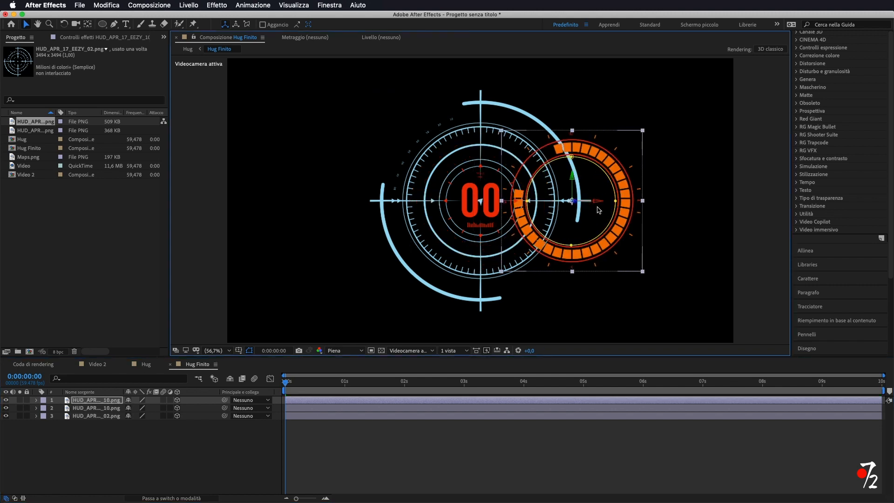
pyautogui.click(148, 366)
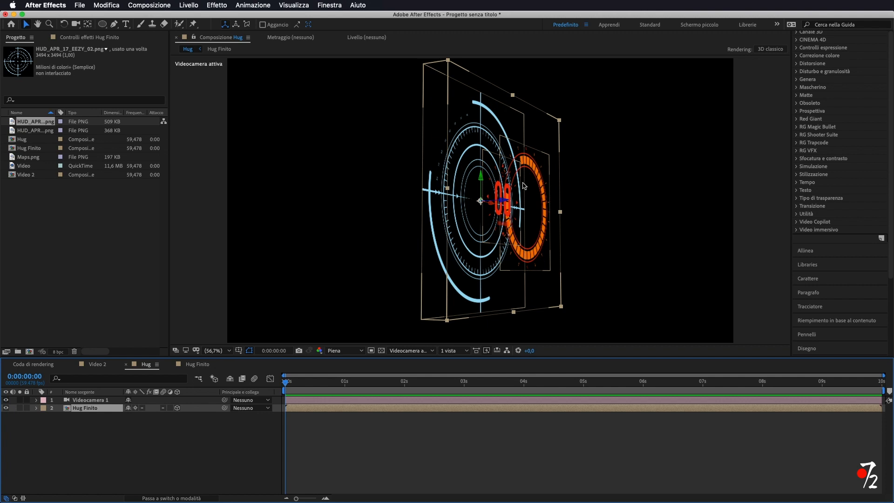
# Undo the orange ring's sideways shift in Hug Finito and return to the Hug composition.
pyautogui.click(205, 366)
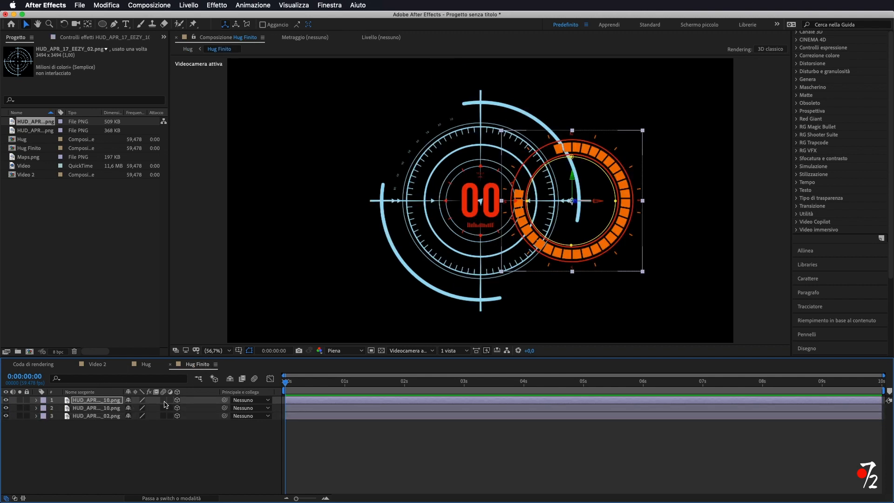
pyautogui.press('super+z')
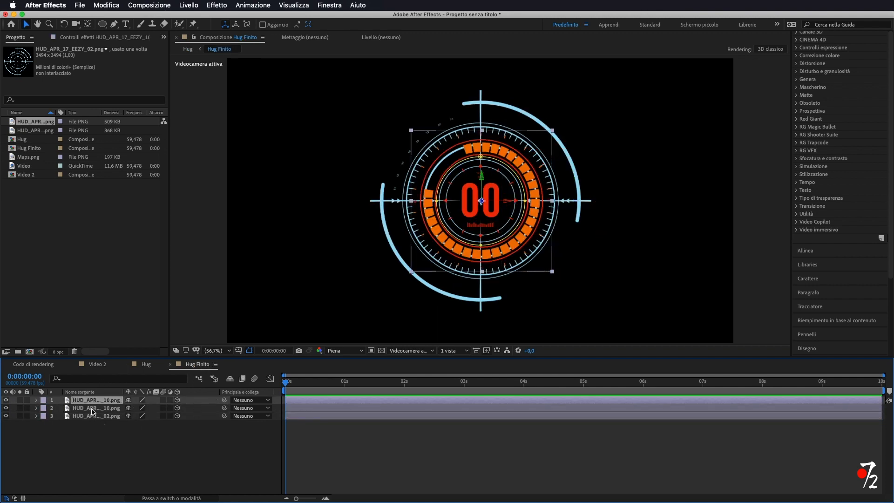
pyautogui.click(145, 366)
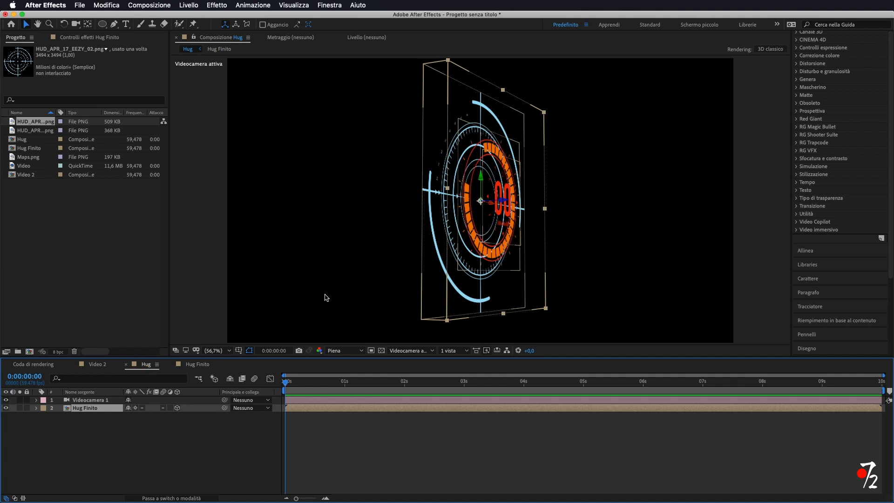
# Open the Tracker options for the Video layer in the Video 2 composition.
pyautogui.click(97, 366)
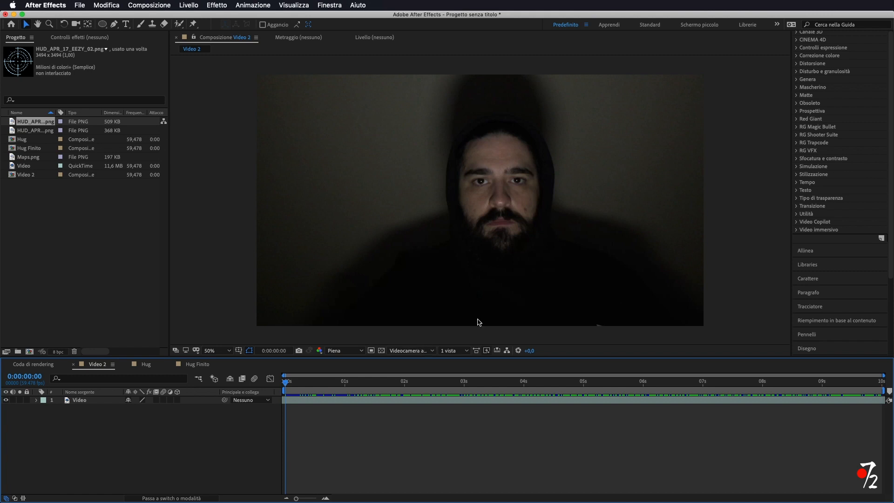
pyautogui.scroll(5, 865, 197)
pyautogui.scroll(-5, 842, 200)
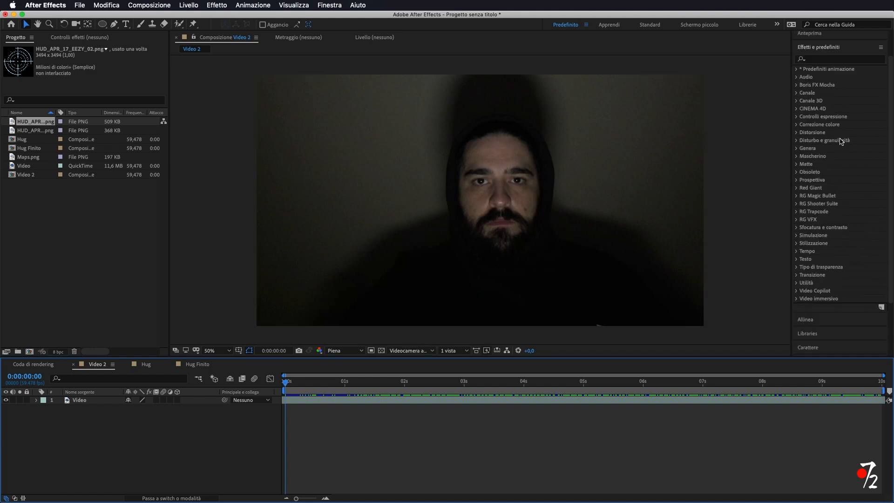
pyautogui.click(813, 308)
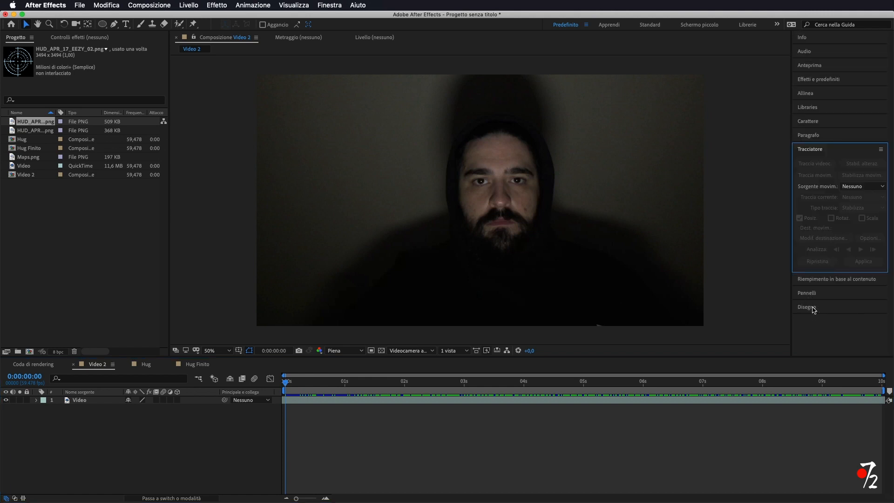
pyautogui.click(83, 401)
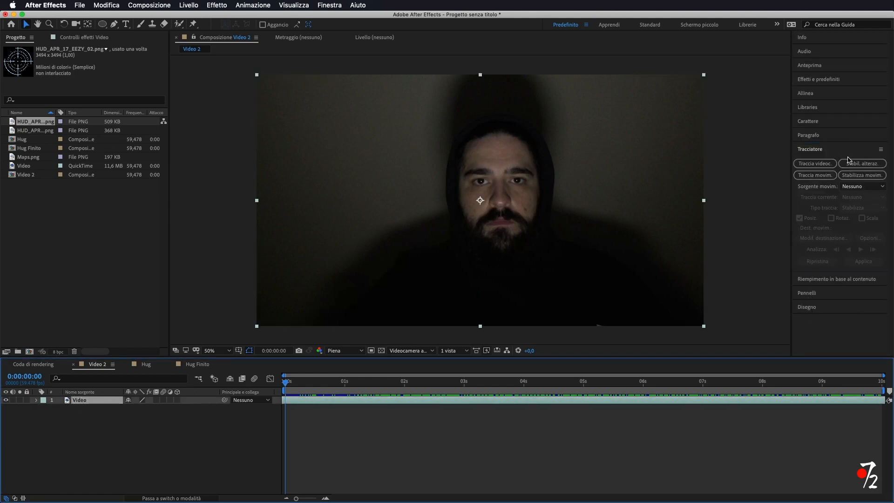
# Run 3D camera tracking on the Video layer with Detailed Analysis enabled and scrub through the clip to check the track points.
pyautogui.click(820, 164)
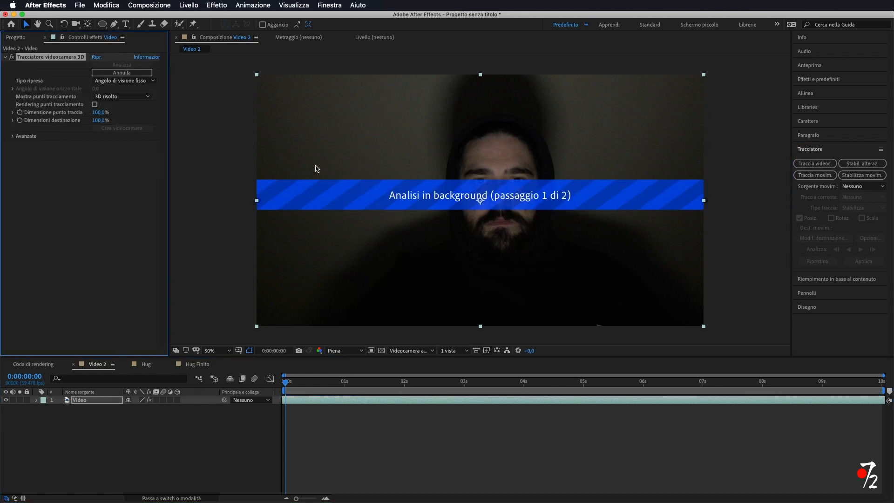
pyautogui.click(13, 137)
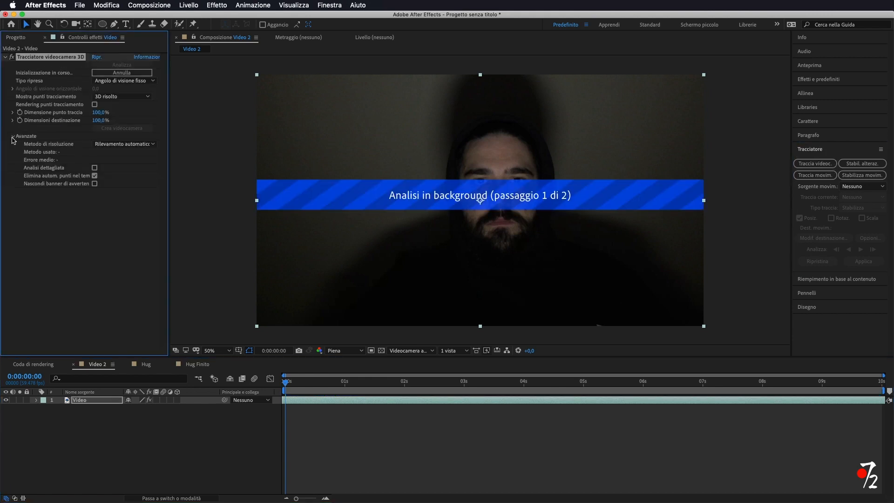
pyautogui.click(95, 168)
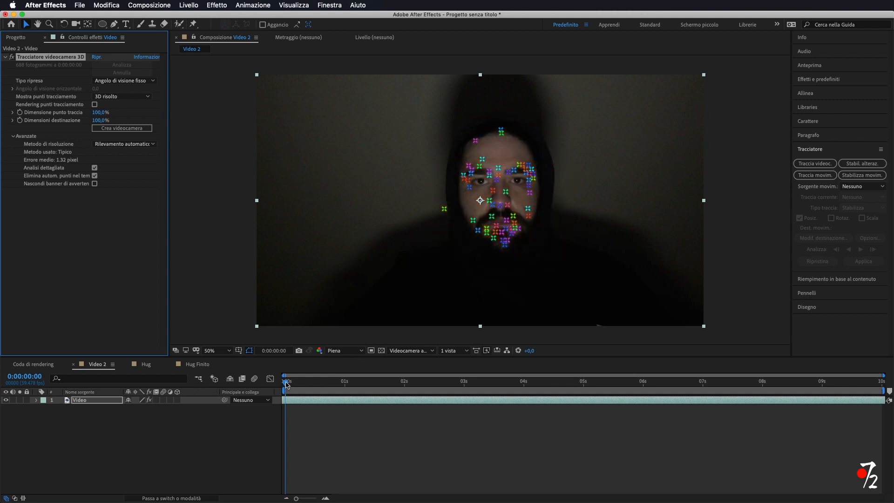
pyautogui.moveTo(288, 385)
pyautogui.mouseDown()
pyautogui.moveTo(338, 387)
pyautogui.moveTo(278, 391)
pyautogui.mouseUp()
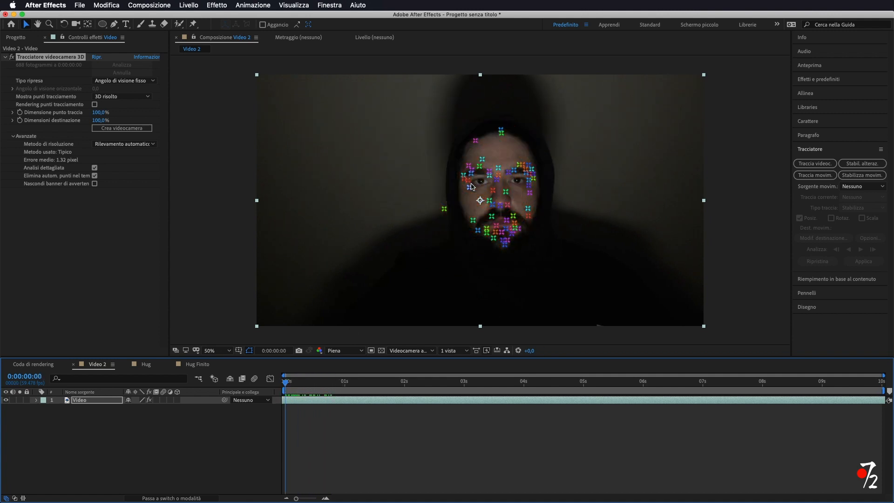
# Create a null and camera from the track point beside the eye at the left edge of the face.
pyautogui.press('super+0')
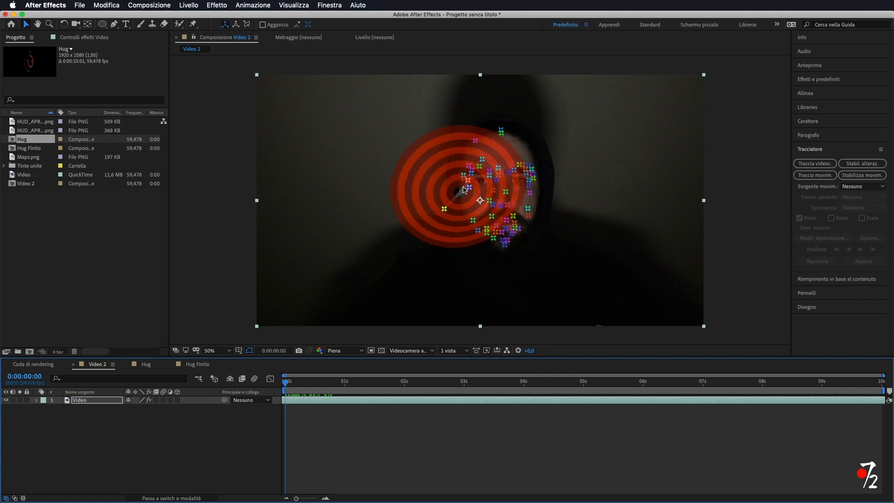
pyautogui.rightClick(464, 188)
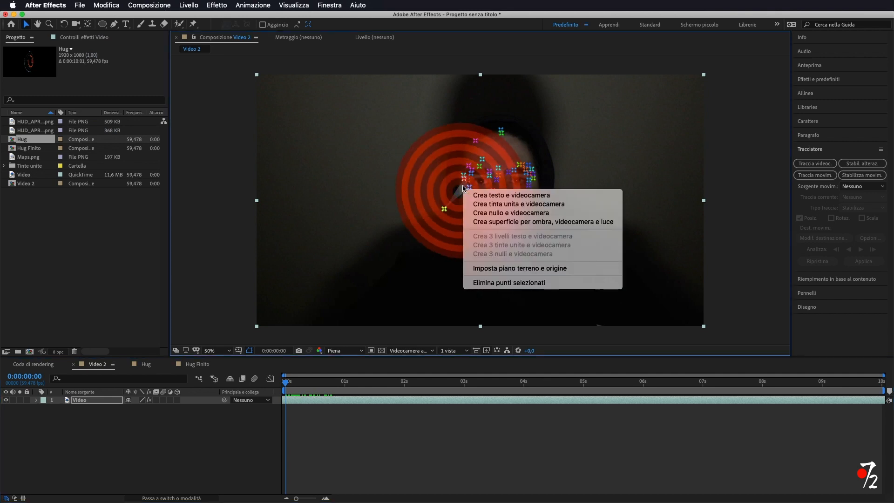
pyautogui.click(492, 214)
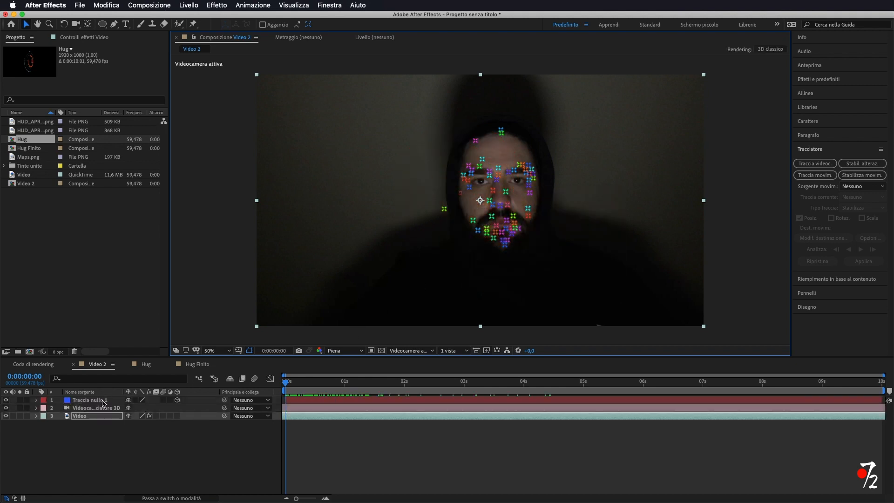
# Add the Hug composition to Video 2 directly beneath the Traccia nullo 1 layer and make it a 3D layer.
pyautogui.click(102, 402)
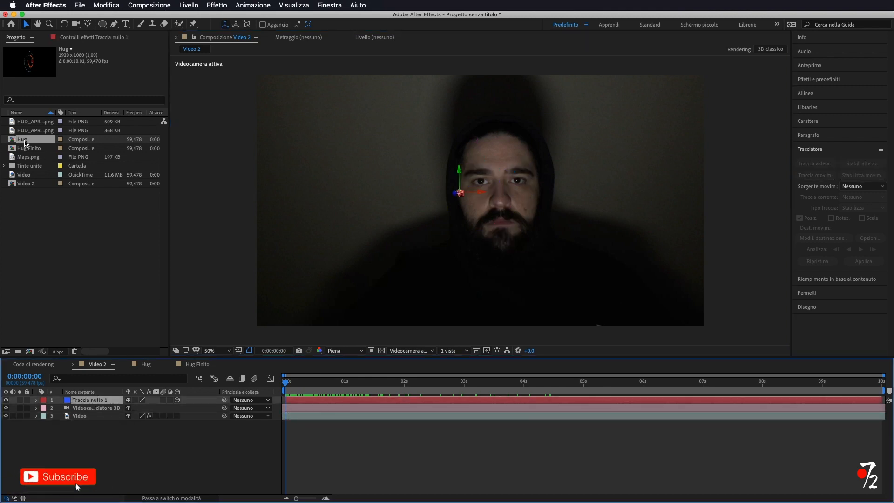
pyautogui.moveTo(24, 139); pyautogui.dragTo(80, 398)
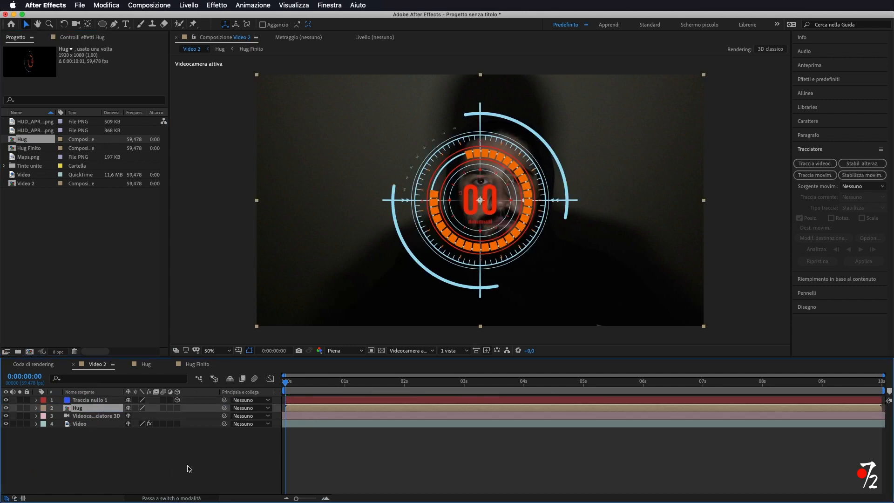
pyautogui.click(177, 407)
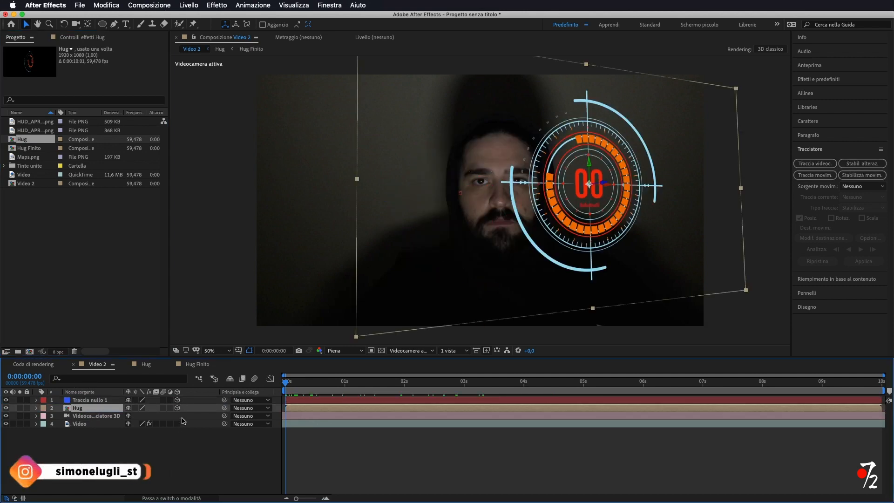
# Try parenting the Hug layer to Traccia nullo 1 and scrub the timeline to check how it follows.
pyautogui.moveTo(224, 408); pyautogui.dragTo(101, 403)
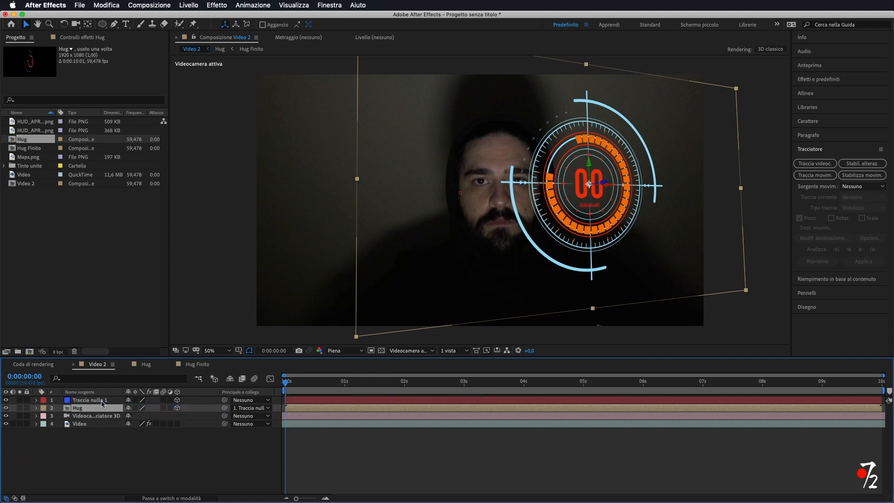
pyautogui.moveTo(286, 382); pyautogui.dragTo(546, 404)
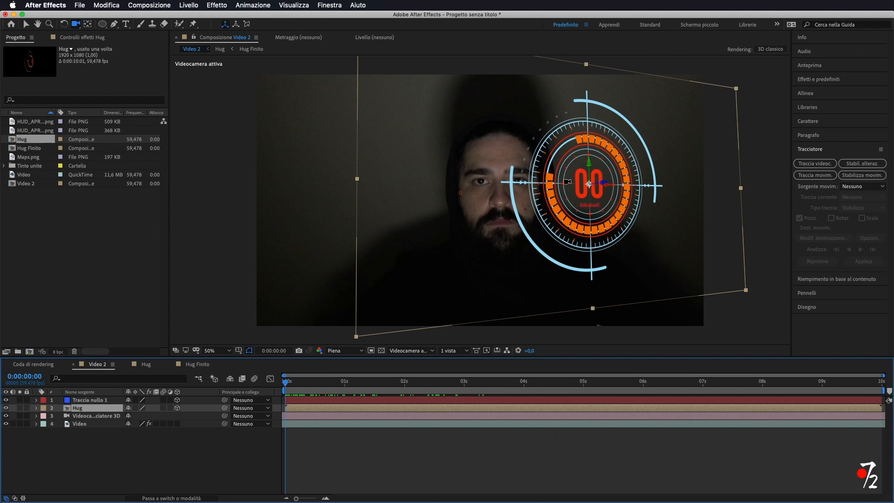
# Move the Hug layer back in depth to the left of the face and raise it, checking it around 0:00:00:56.
pyautogui.click(26, 25)
pyautogui.moveTo(608, 189); pyautogui.dragTo(233, 207)
pyautogui.moveTo(286, 385); pyautogui.dragTo(343, 386)
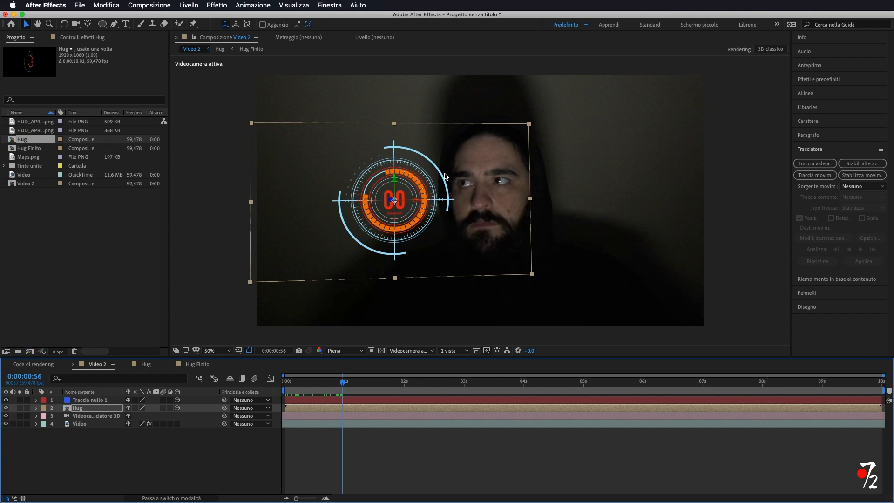
pyautogui.moveTo(395, 181); pyautogui.dragTo(388, 139)
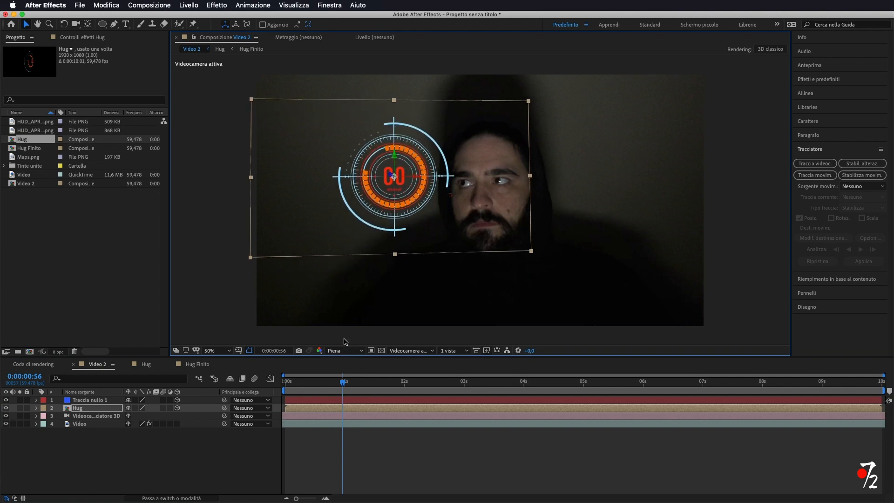
# Set the Hug layer's Y rotation to 16° and raise it to a Y position of about 329.7.
pyautogui.click(37, 408)
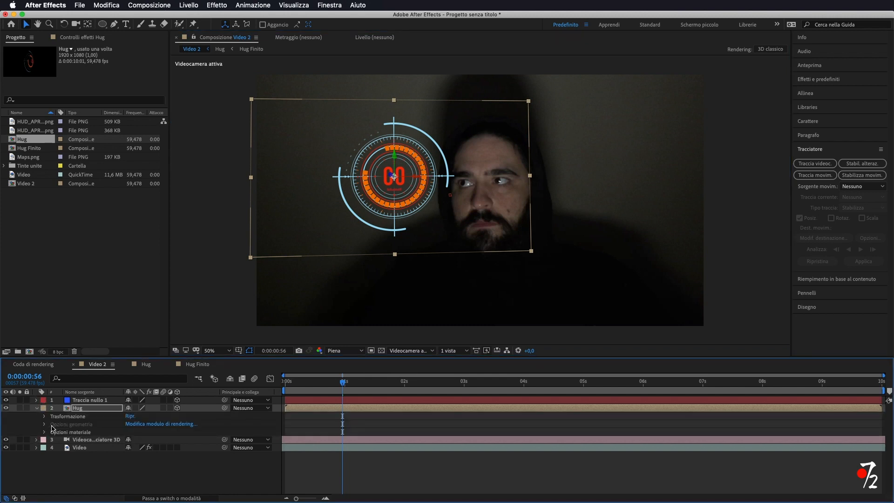
pyautogui.click(45, 417)
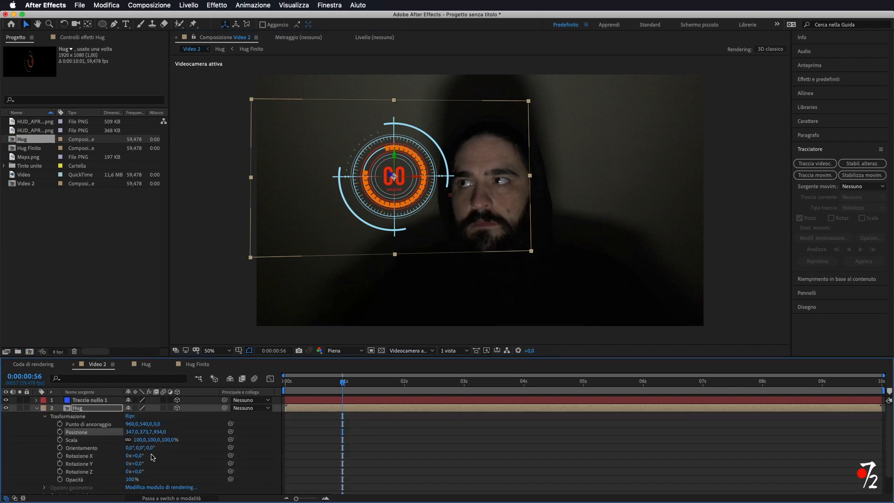
pyautogui.moveTo(140, 472); pyautogui.dragTo(148, 466)
pyautogui.press('super+z')
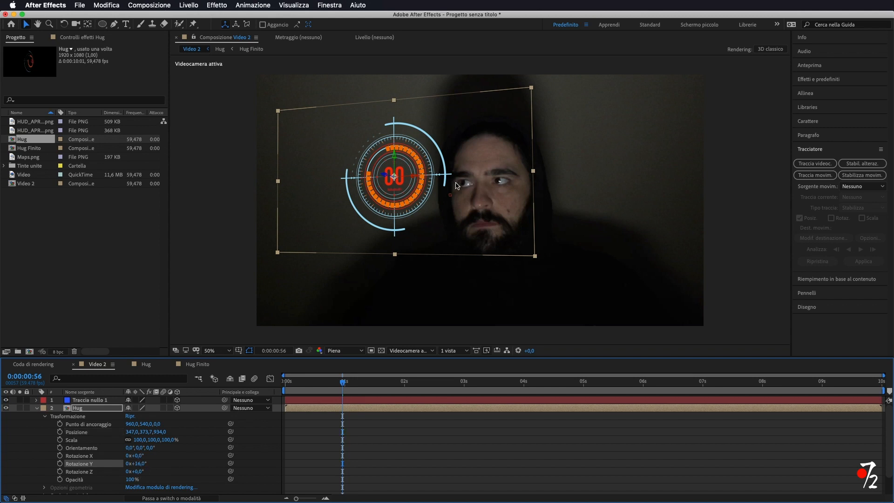
pyautogui.moveTo(394, 157); pyautogui.dragTo(395, 145)
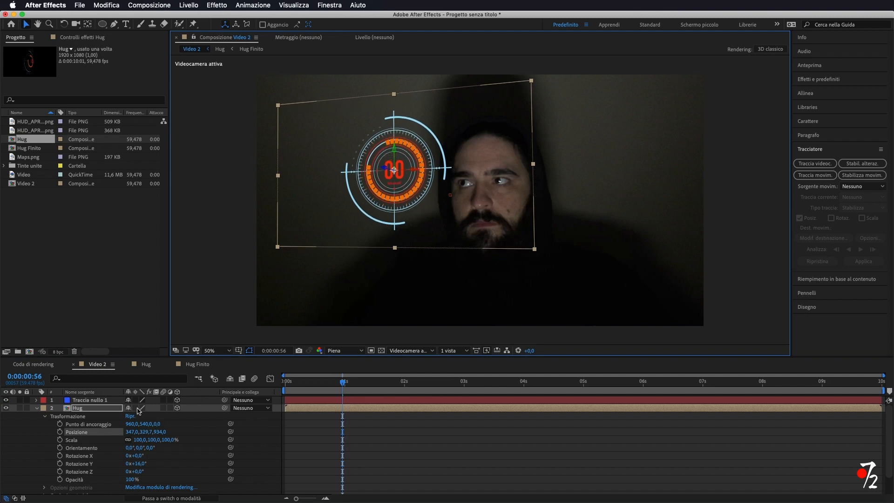
# Enable collapse transformations for the Hug layer, push it farther back in depth, and preview its motion over the video.
pyautogui.click(136, 408)
pyautogui.moveTo(386, 168); pyautogui.dragTo(513, 193)
pyautogui.moveTo(454, 175); pyautogui.dragTo(396, 176)
pyautogui.press('space')
pyautogui.moveTo(420, 382); pyautogui.dragTo(799, 373)
# Fine-tune the Hug layer's position beside the face to about 295, 184.2, 1884.3 and scrub back to the start.
pyautogui.moveTo(420, 176); pyautogui.dragTo(392, 145)
pyautogui.moveTo(714, 383); pyautogui.dragTo(341, 392)
pyautogui.moveTo(376, 165); pyautogui.dragTo(484, 168)
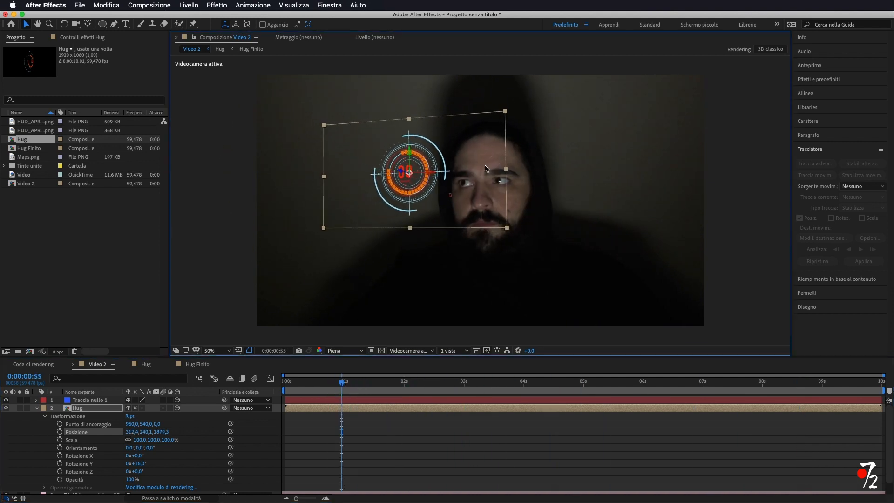
pyautogui.moveTo(408, 150); pyautogui.dragTo(427, 168)
pyautogui.moveTo(463, 383); pyautogui.dragTo(239, 378)
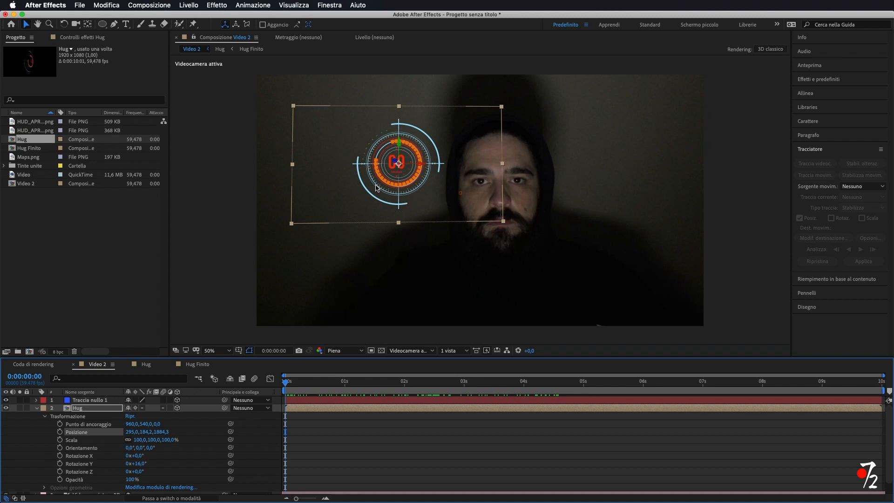
# Open the Hug Finito composition, identify the orange ring layer by toggling its visibility, and expand its Transform properties.
pyautogui.click(144, 364)
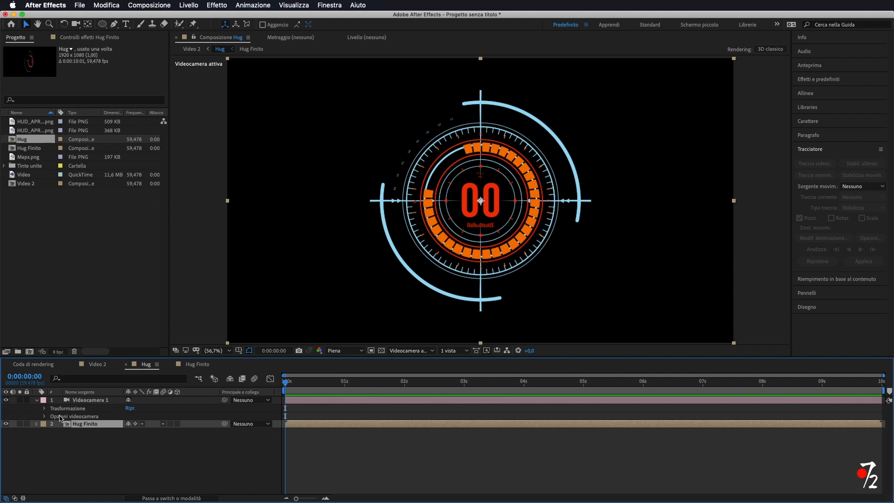
pyautogui.click(200, 365)
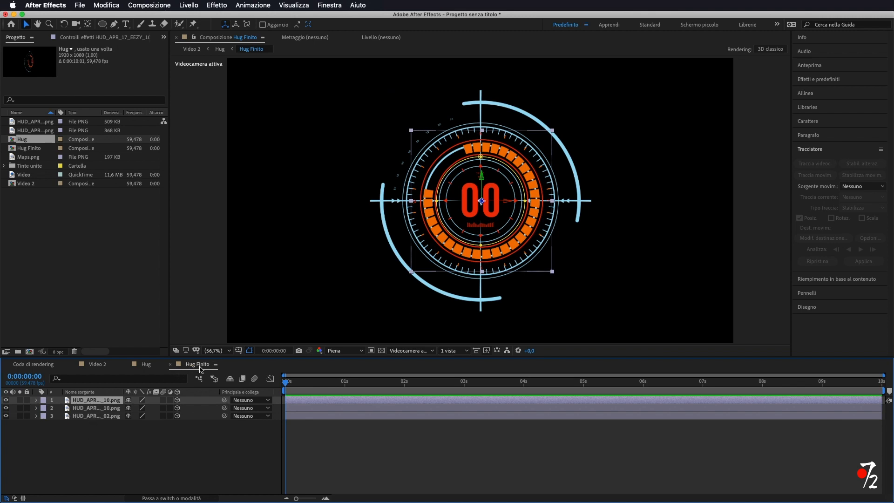
pyautogui.click(6, 400)
pyautogui.click(6, 399)
pyautogui.click(37, 399)
pyautogui.click(45, 417)
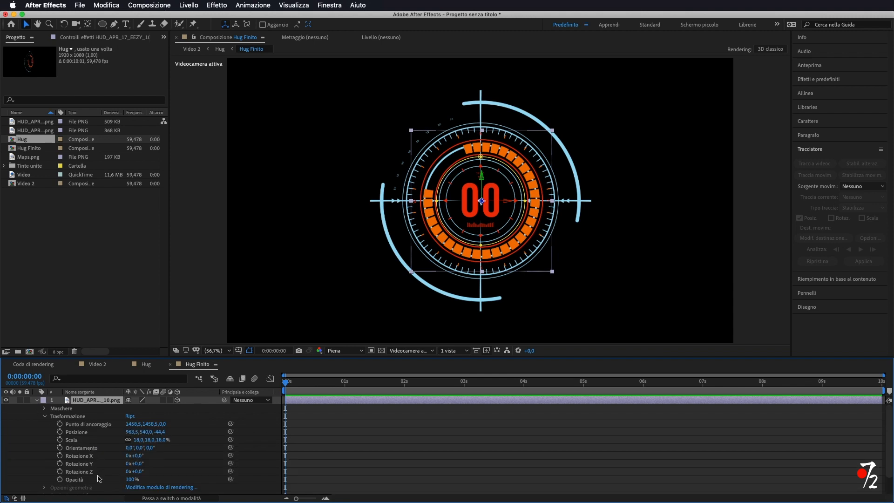
# Keyframe the orange ring layer's Z rotation at 0° at the start and 30° at 2 seconds.
pyautogui.moveTo(137, 473)
pyautogui.mouseDown()
pyautogui.moveTo(170, 472)
pyautogui.moveTo(110, 473)
pyautogui.moveTo(134, 473)
pyautogui.mouseUp()
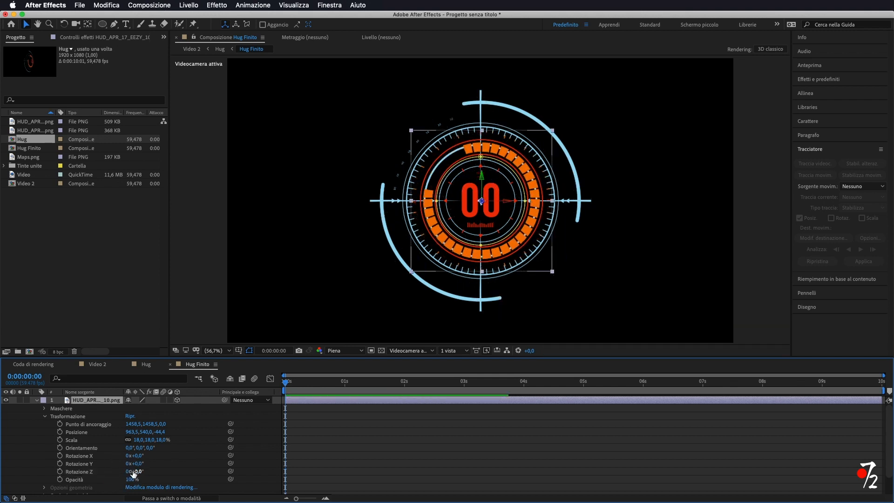
pyautogui.click(60, 471)
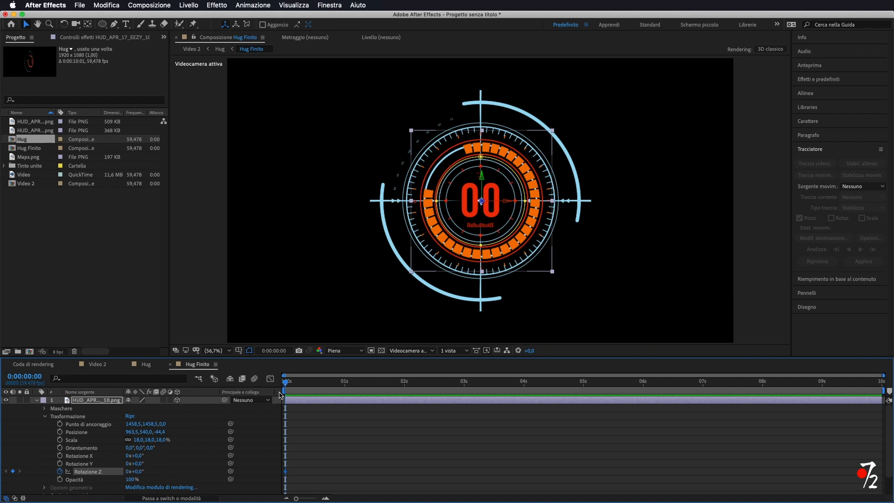
pyautogui.moveTo(285, 383); pyautogui.dragTo(404, 392)
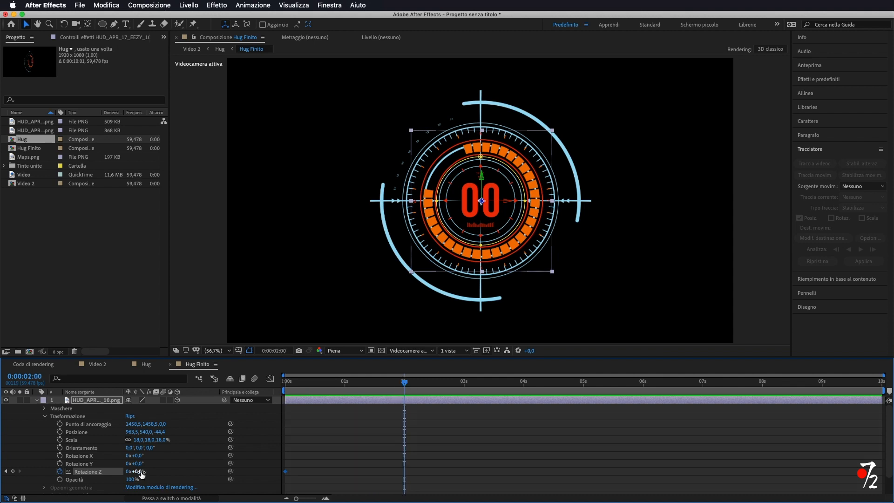
pyautogui.moveTo(142, 474); pyautogui.dragTo(154, 472)
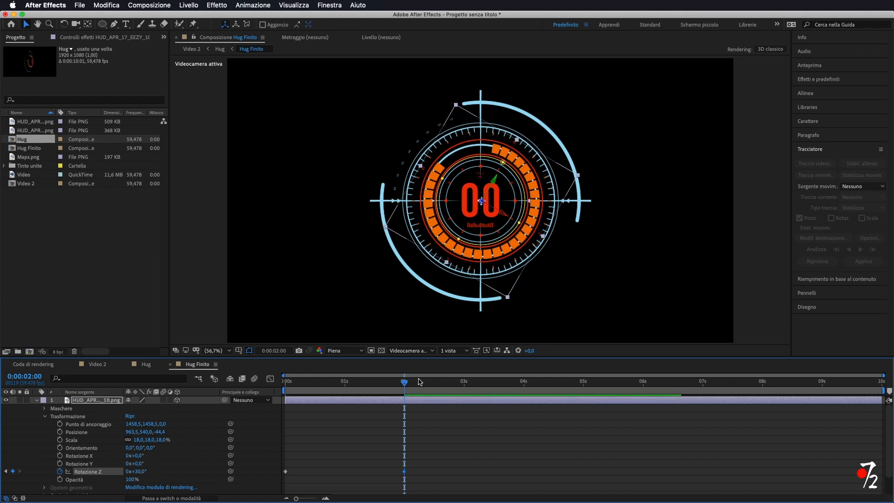
# Add Z rotation keyframes to the orange ring layer of 0° at 4 seconds and -30° at 6 seconds.
pyautogui.moveTo(406, 385); pyautogui.dragTo(524, 389)
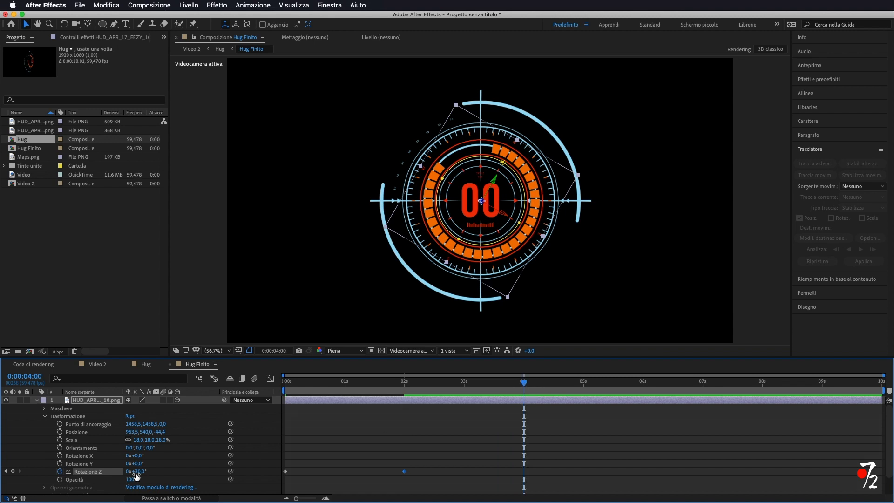
pyautogui.press('Return')
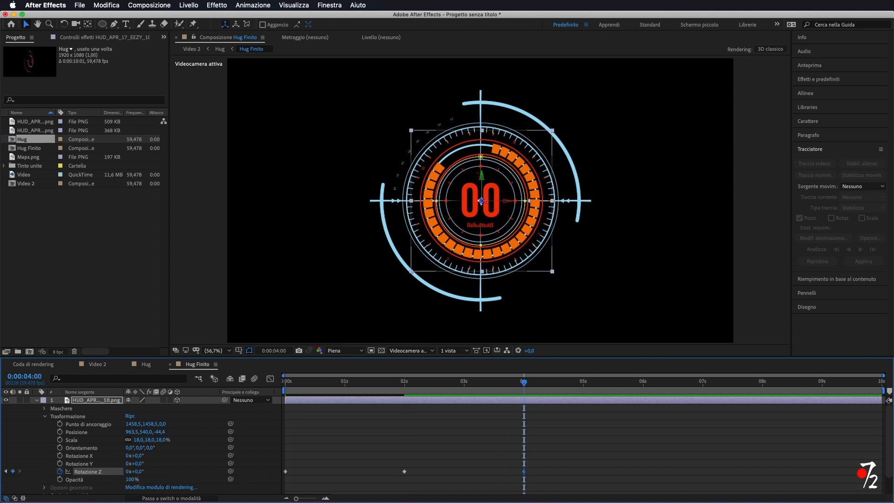
pyautogui.moveTo(527, 382); pyautogui.dragTo(762, 403)
pyautogui.click(138, 471)
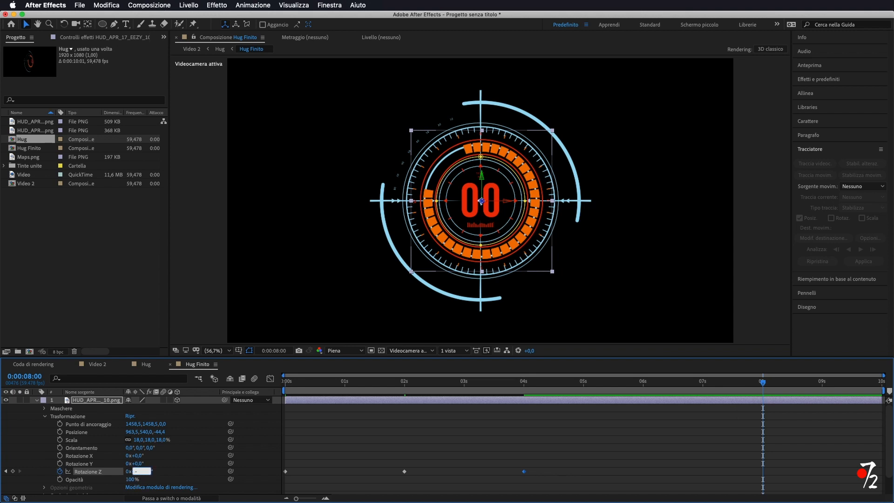
pyautogui.press('Return')
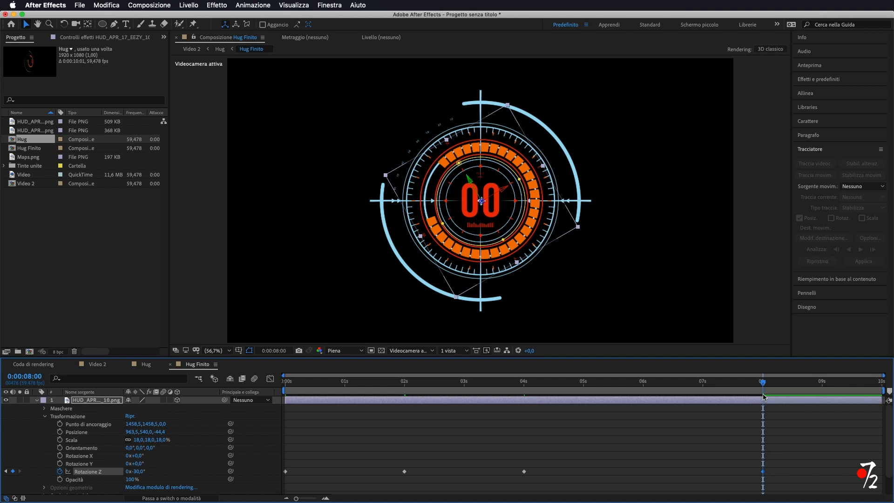
pyautogui.moveTo(763, 385); pyautogui.dragTo(644, 386)
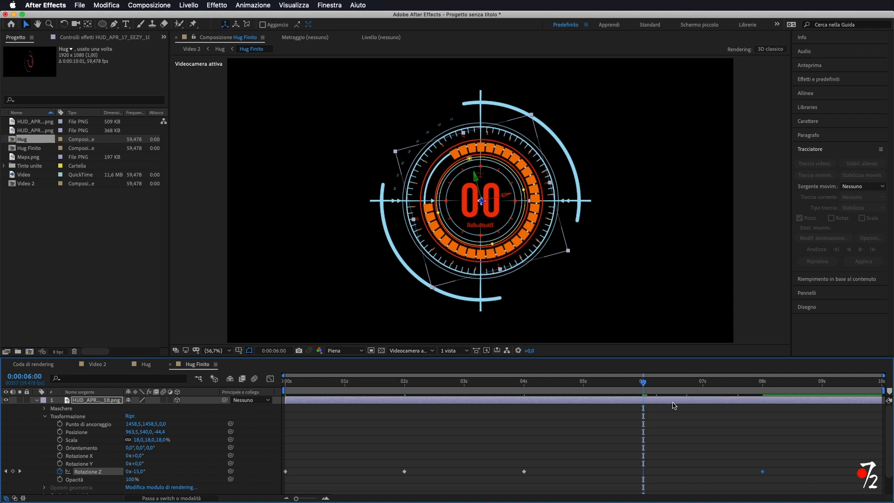
pyautogui.moveTo(762, 471); pyautogui.dragTo(643, 474)
# Add a 0° Z rotation keyframe at 8 seconds on the orange ring layer and go to 0:00:09:58.
pyautogui.moveTo(644, 381); pyautogui.dragTo(764, 385)
pyautogui.click(138, 472)
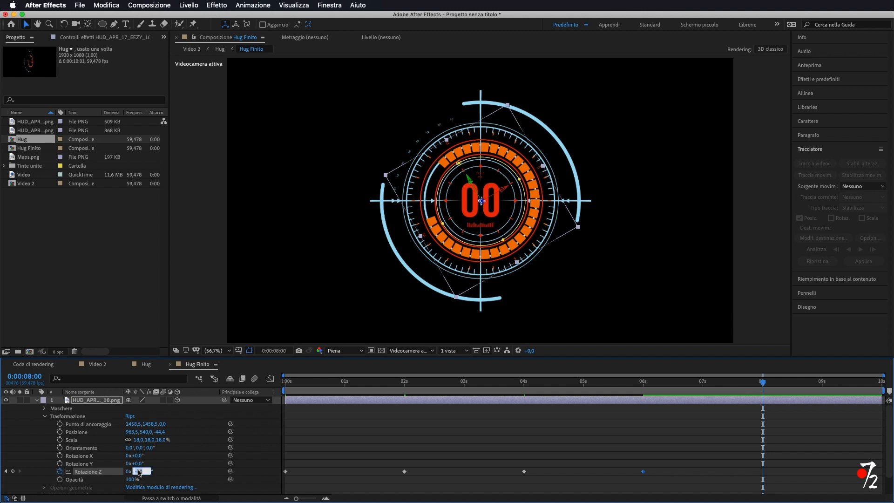
pyautogui.write('0')
pyautogui.press('Return')
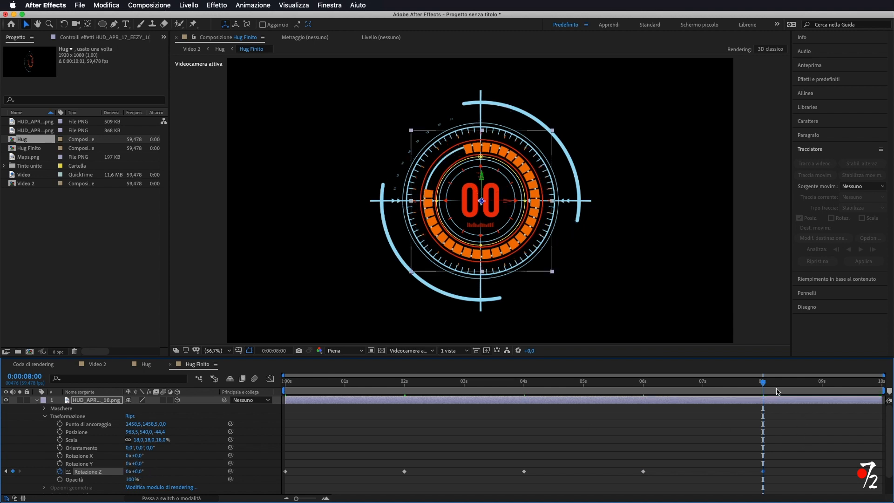
pyautogui.moveTo(833, 393); pyautogui.dragTo(883, 398)
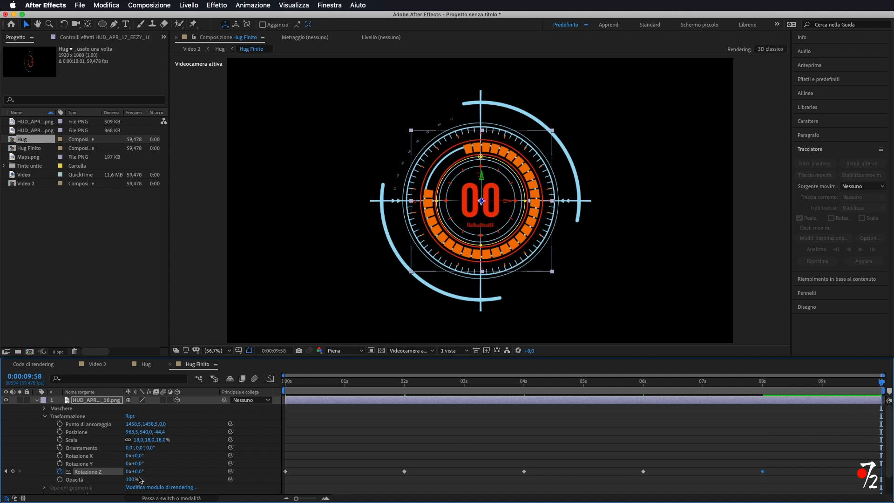
# Add a 30° Z rotation keyframe at 0:00:09:58 on the orange ring layer and preview the animation from the start.
pyautogui.click(137, 471)
pyautogui.press('Return')
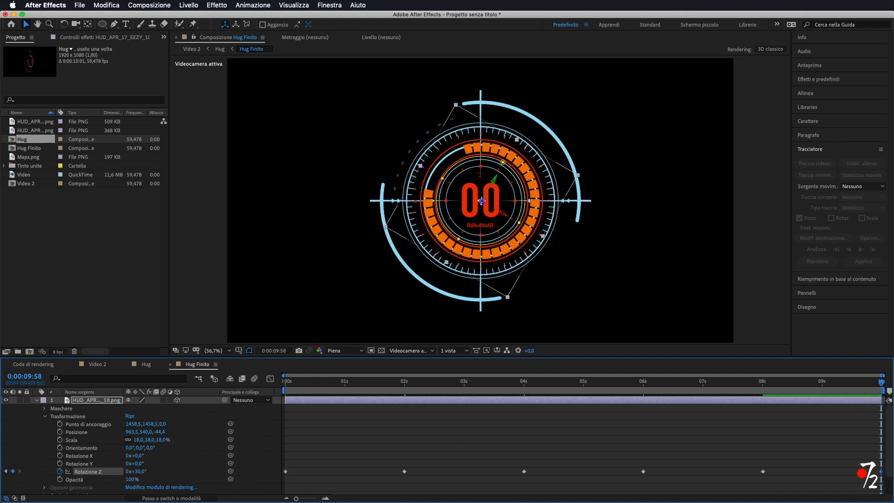
pyautogui.moveTo(290, 381); pyautogui.dragTo(261, 381)
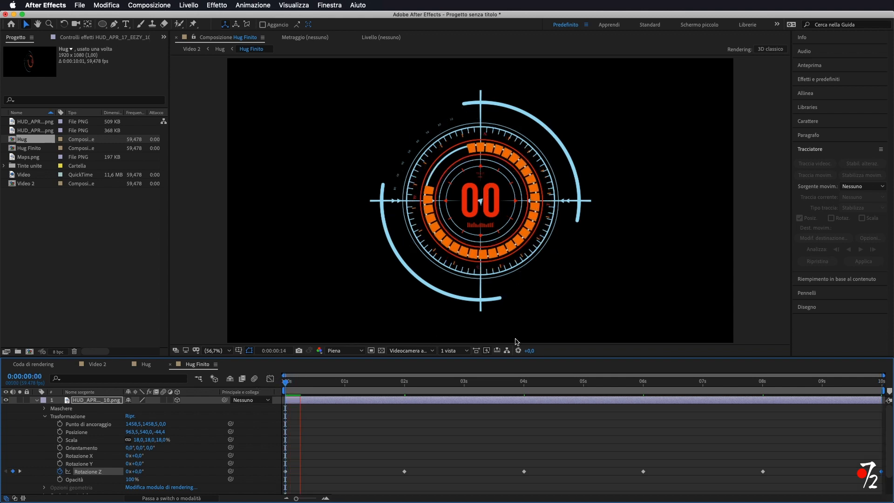
pyautogui.press('space')
pyautogui.moveTo(303, 383); pyautogui.dragTo(277, 383)
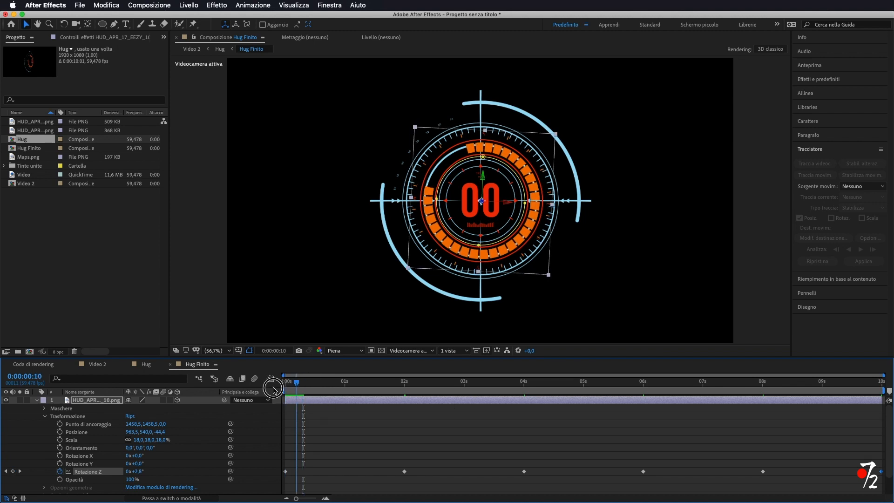
# Collapse the orange ring layer, identify the outer blue ring layer by toggling layer visibility, and expand its Transform properties.
pyautogui.click(37, 401)
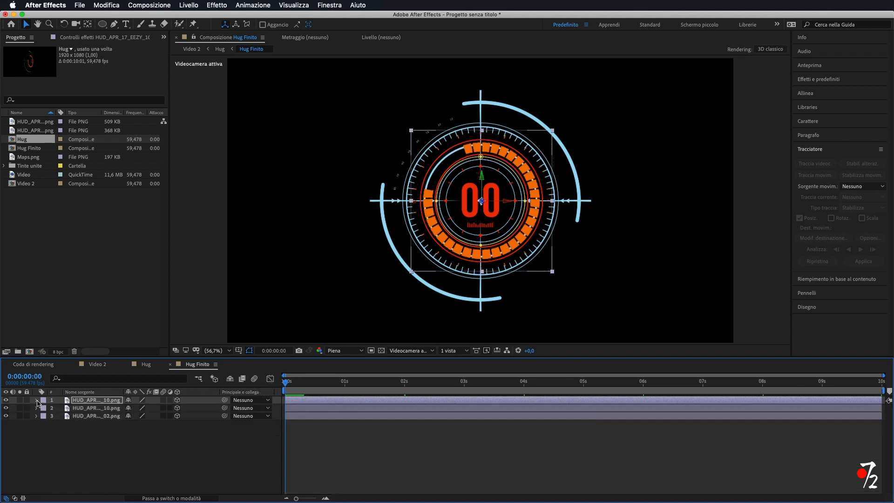
pyautogui.click(7, 407)
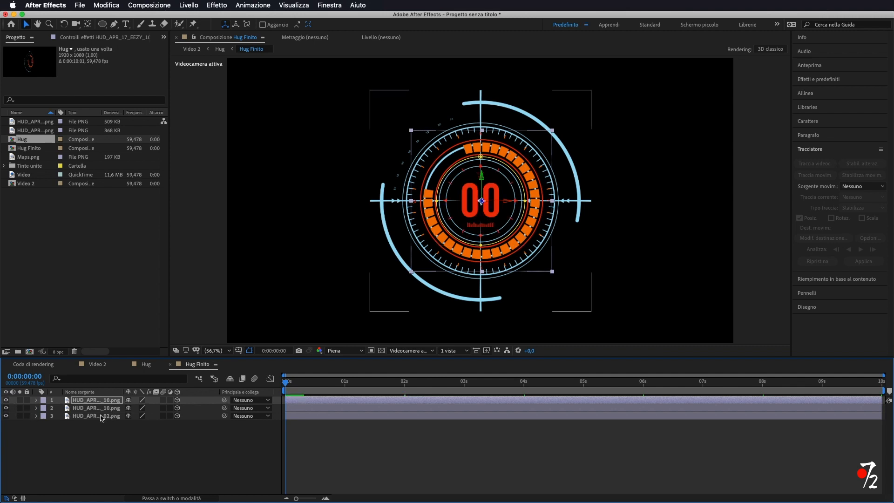
pyautogui.click(12, 417)
pyautogui.click(6, 415)
pyautogui.click(6, 416)
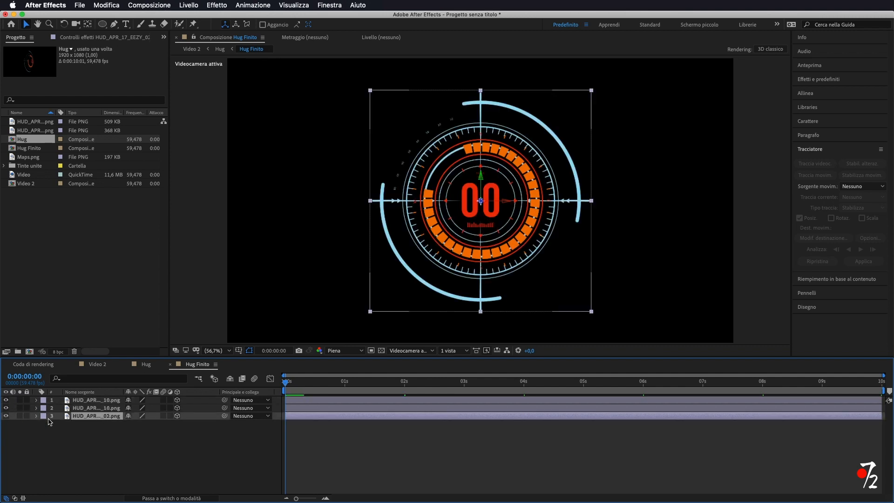
pyautogui.click(36, 415)
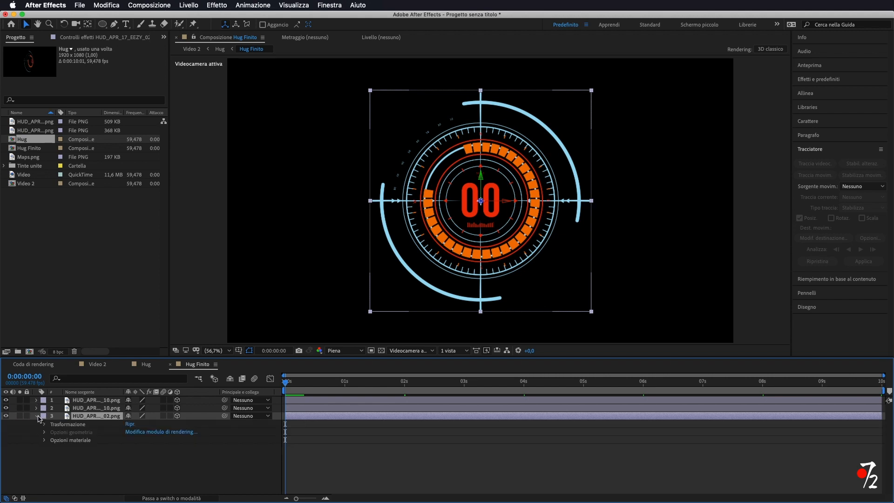
pyautogui.click(45, 424)
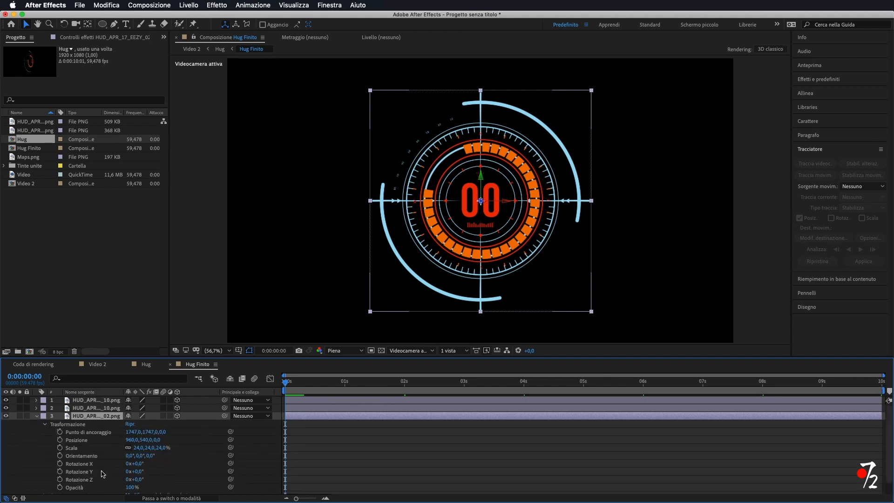
pyautogui.scroll(-1, 203, 477)
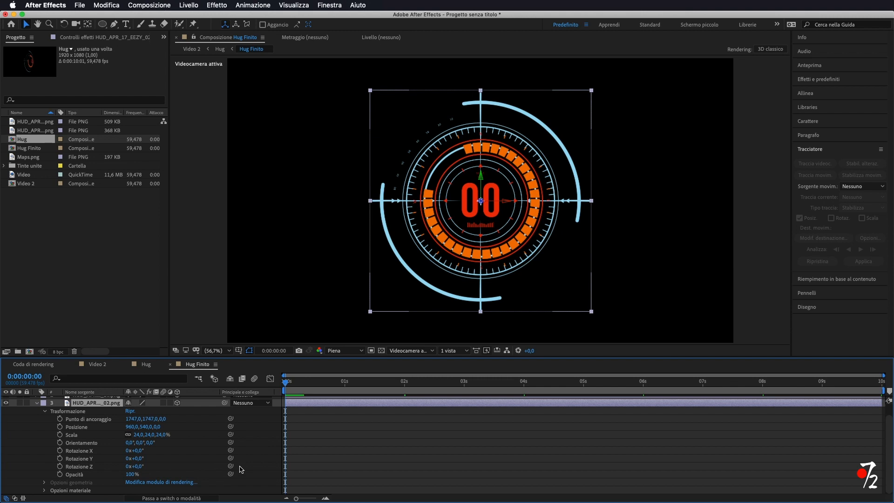
# Keyframe the outer blue ring layer's Z rotation at 0° at the start and -40° at 2 seconds.
pyautogui.click(59, 466)
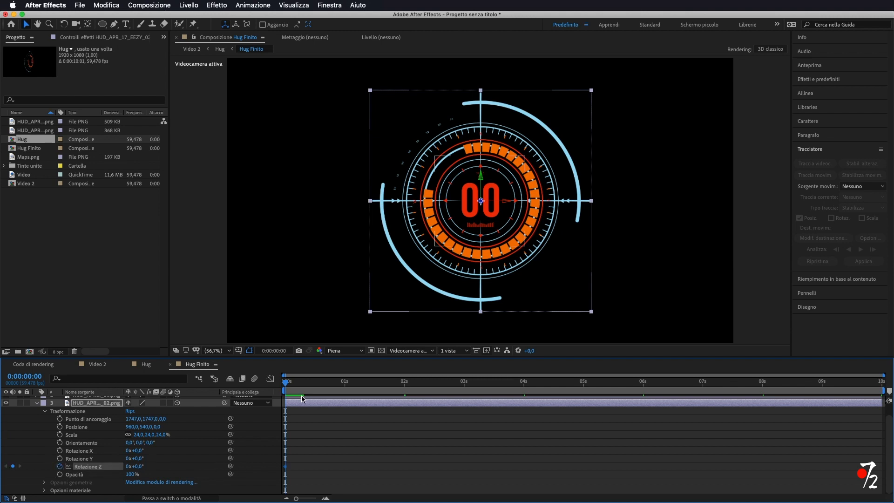
pyautogui.moveTo(299, 384); pyautogui.dragTo(405, 396)
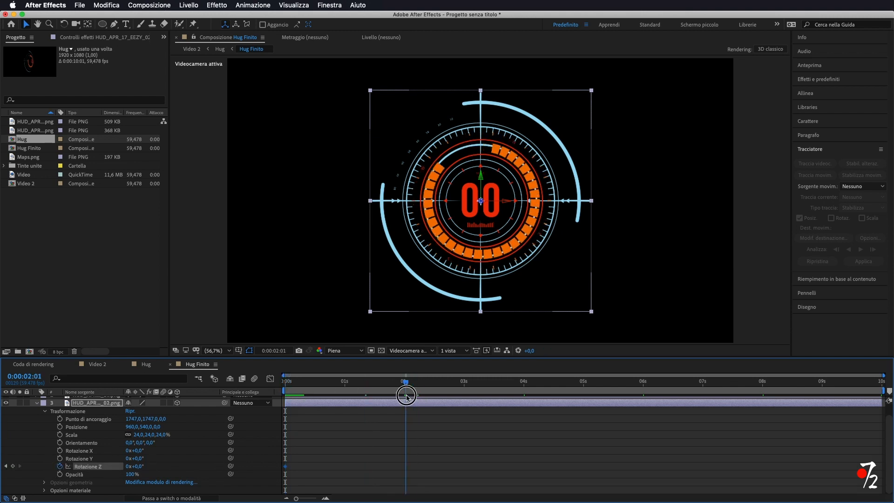
pyautogui.moveTo(140, 468); pyautogui.dragTo(124, 467)
pyautogui.click(139, 466)
pyautogui.write('-40')
pyautogui.press('Return')
# Add Z rotation keyframes to the outer blue ring layer of 0° at 4 seconds and 40° at 6 seconds.
pyautogui.moveTo(405, 385); pyautogui.dragTo(522, 398)
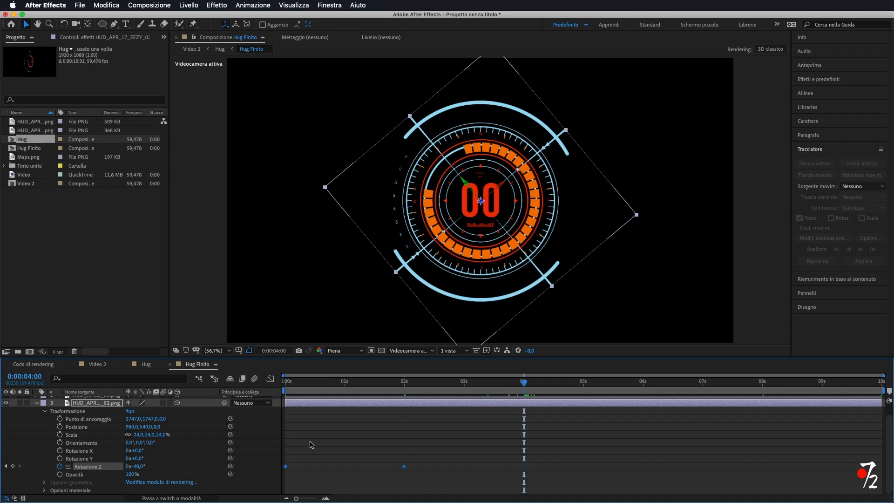
pyautogui.click(139, 466)
pyautogui.press('Return')
pyautogui.moveTo(526, 385); pyautogui.dragTo(647, 409)
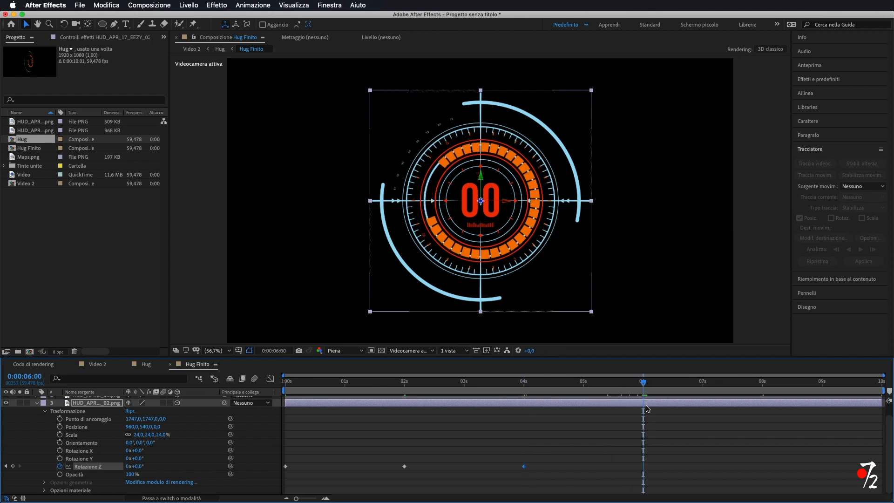
pyautogui.click(138, 466)
pyautogui.press('Return')
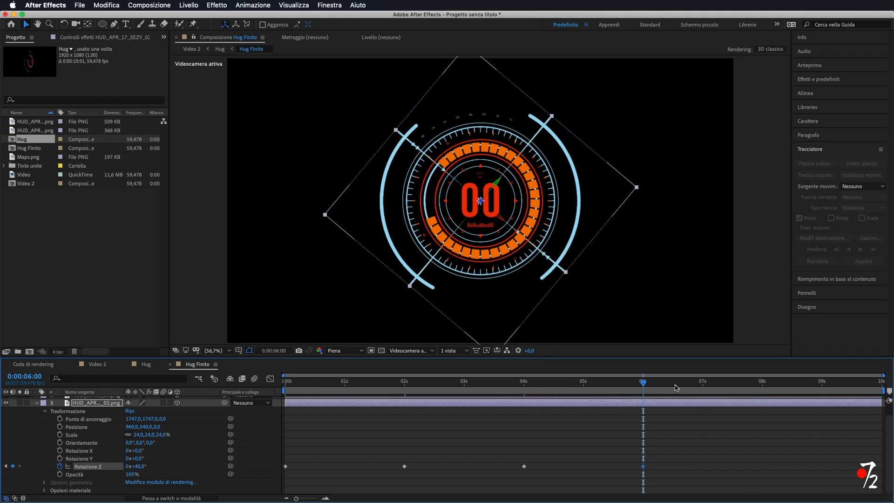
# Add Z rotation keyframes to the outer blue ring layer of 0° at 0:00:08:01 and -40° at 0:00:09:58.
pyautogui.moveTo(759, 391); pyautogui.dragTo(765, 392)
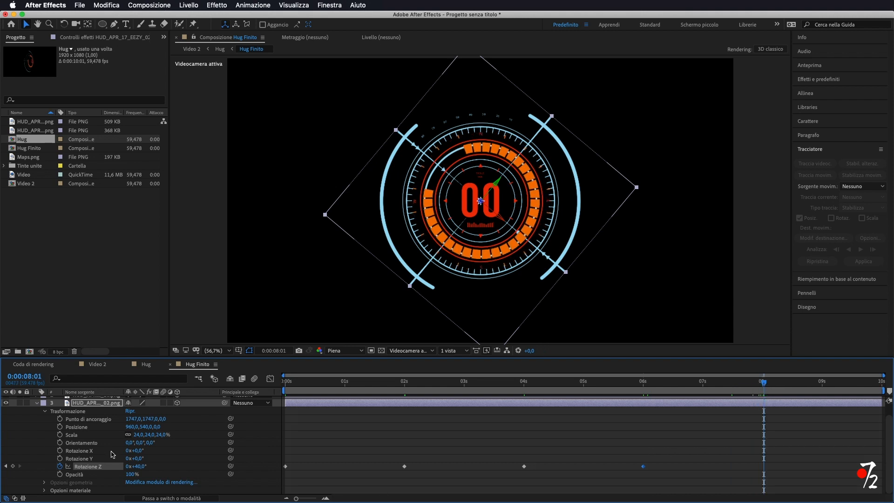
pyautogui.click(142, 467)
pyautogui.press('Return')
pyautogui.moveTo(768, 385); pyautogui.dragTo(881, 382)
pyautogui.click(138, 466)
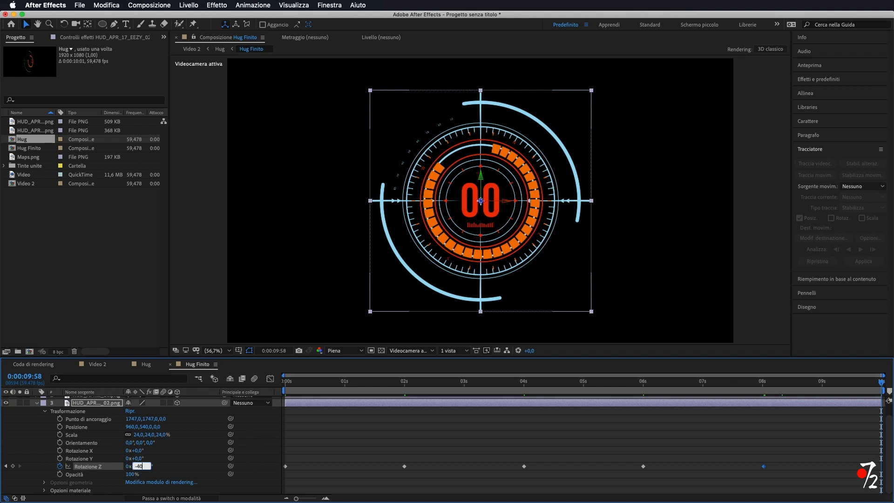
pyautogui.write('-40')
pyautogui.press('Return')
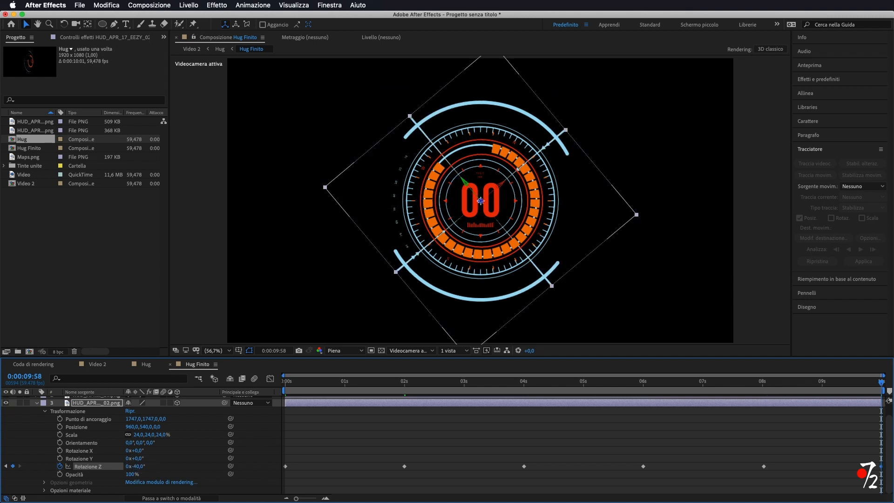
# Return to the Video 2 composition, go back to the start of the timeline, and collapse the Hug layer.
pyautogui.click(96, 368)
pyautogui.moveTo(305, 384); pyautogui.dragTo(274, 379)
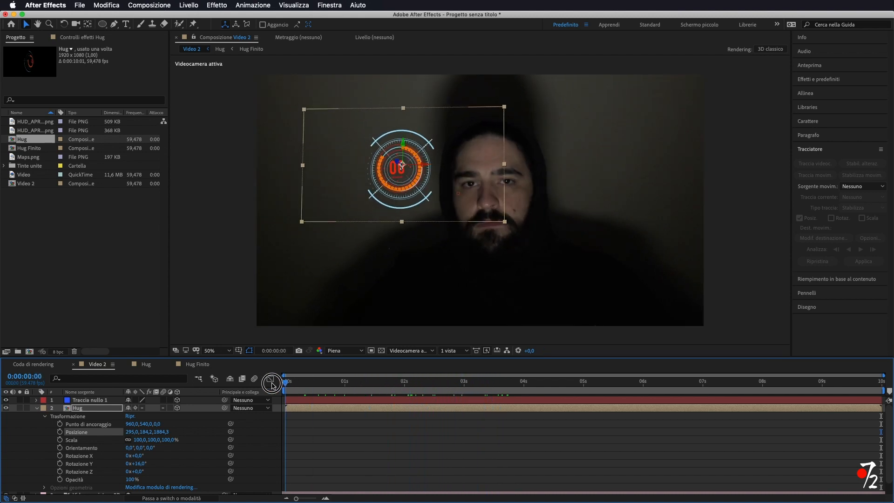
pyautogui.click(37, 409)
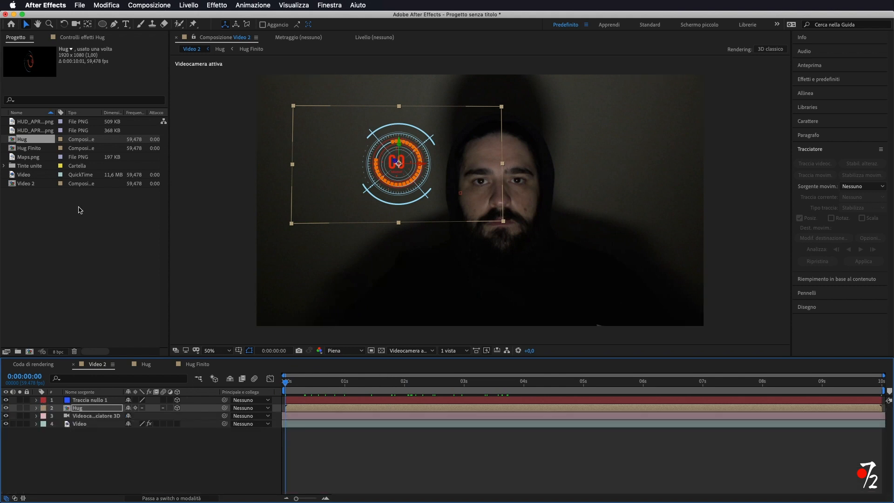
# Add Maps.png above the Hug layer, make it a 3D layer, and parent it to Traccia nullo 1.
pyautogui.click(36, 159)
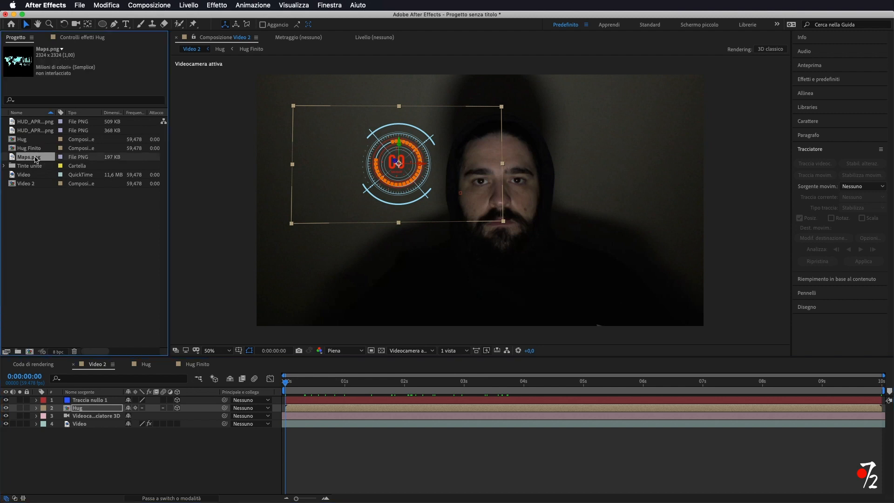
pyautogui.moveTo(36, 159); pyautogui.dragTo(113, 400)
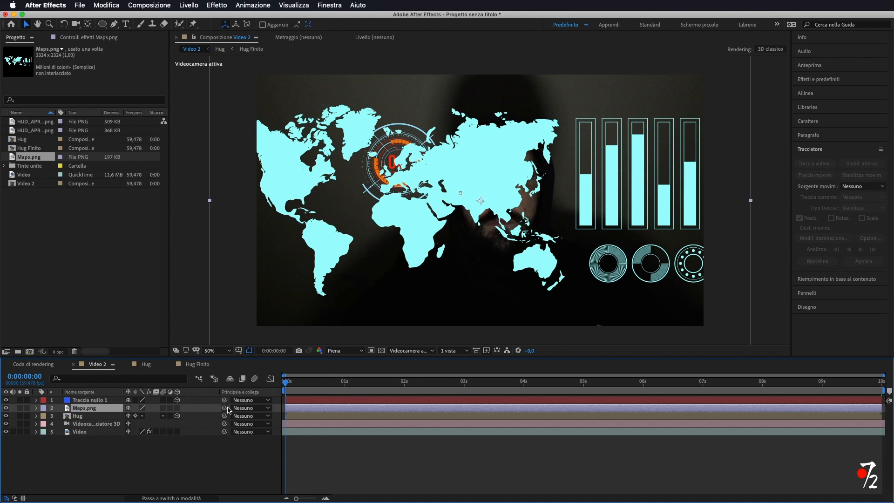
pyautogui.click(177, 408)
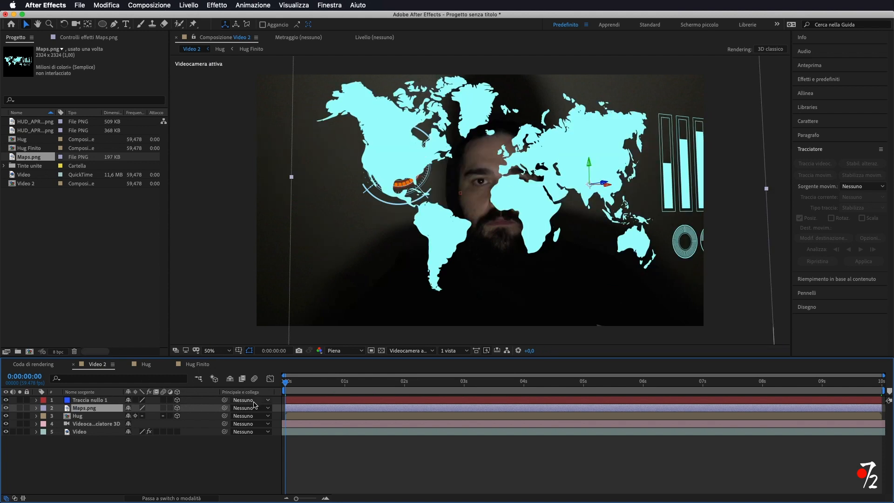
pyautogui.moveTo(224, 408); pyautogui.dragTo(90, 401)
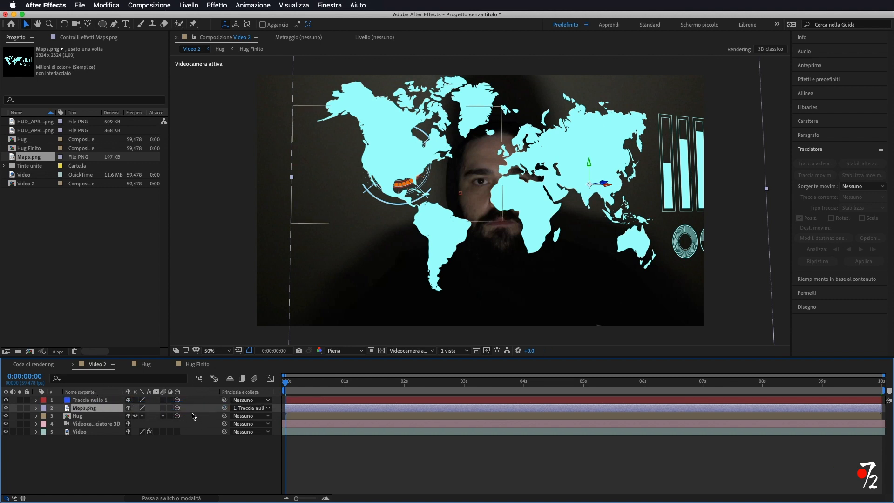
# Scale the Maps.png layer down to 14% and scrub through the timeline to check how it follows the face.
pyautogui.moveTo(285, 382); pyautogui.dragTo(308, 390)
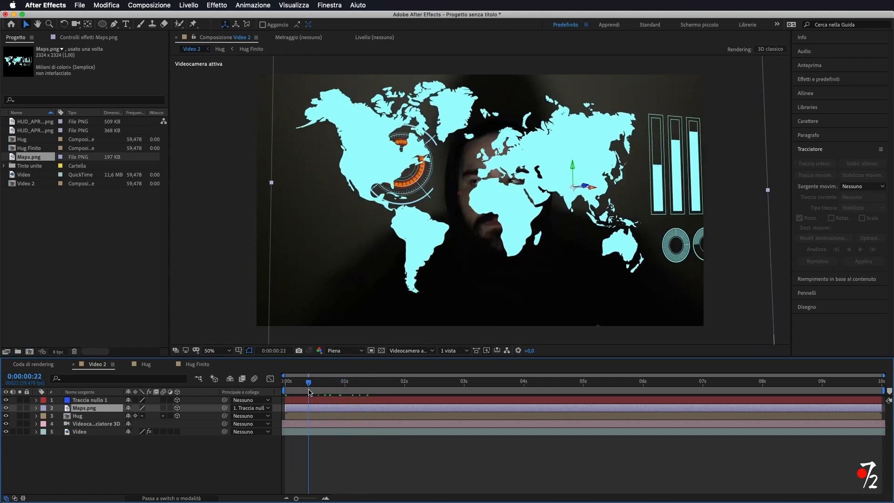
pyautogui.click(36, 408)
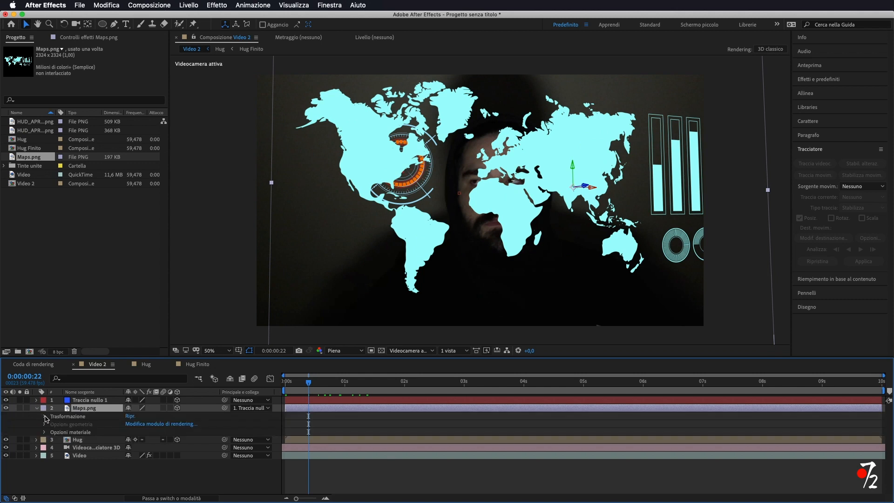
pyautogui.click(45, 416)
pyautogui.moveTo(141, 440); pyautogui.dragTo(99, 438)
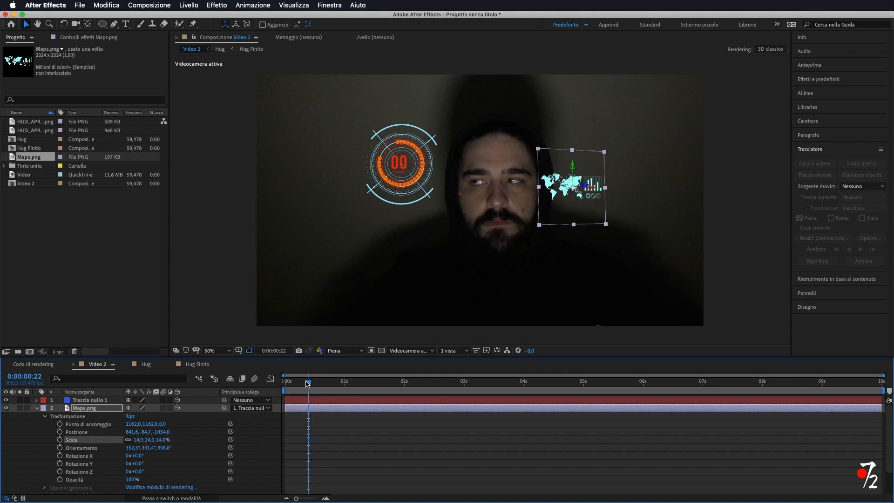
pyautogui.moveTo(310, 384); pyautogui.dragTo(496, 401)
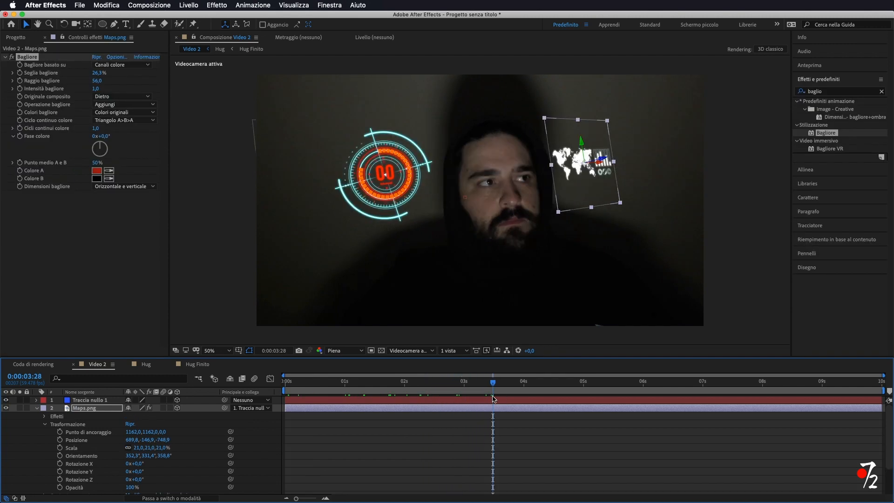